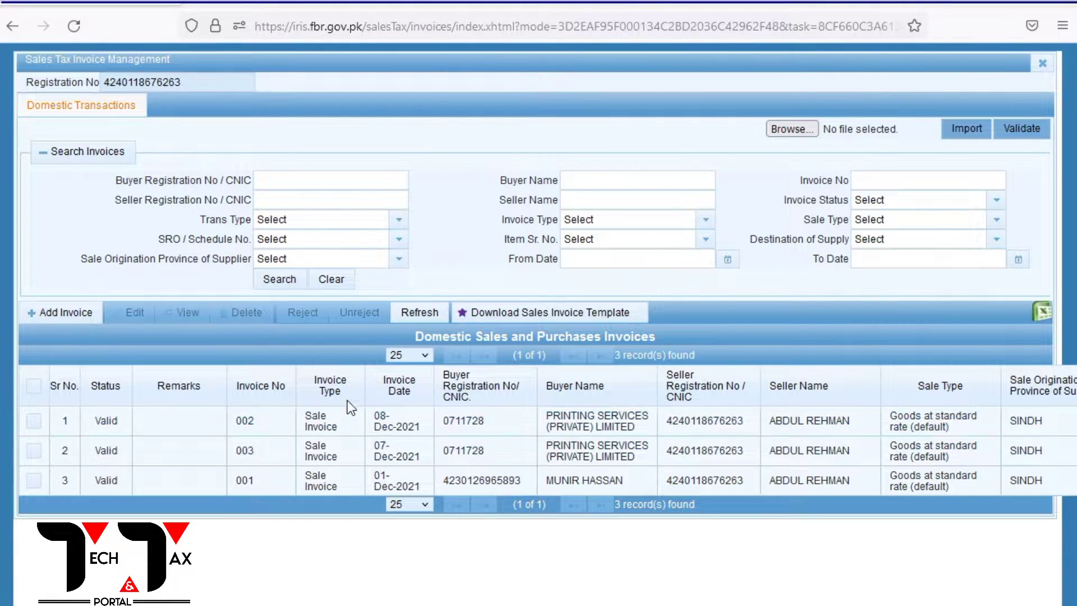
Step: Look over invoices 002 and 003 in the domestic sales and purchases invoice list
{"action": "left_click", "coordinate": [266, 429]}
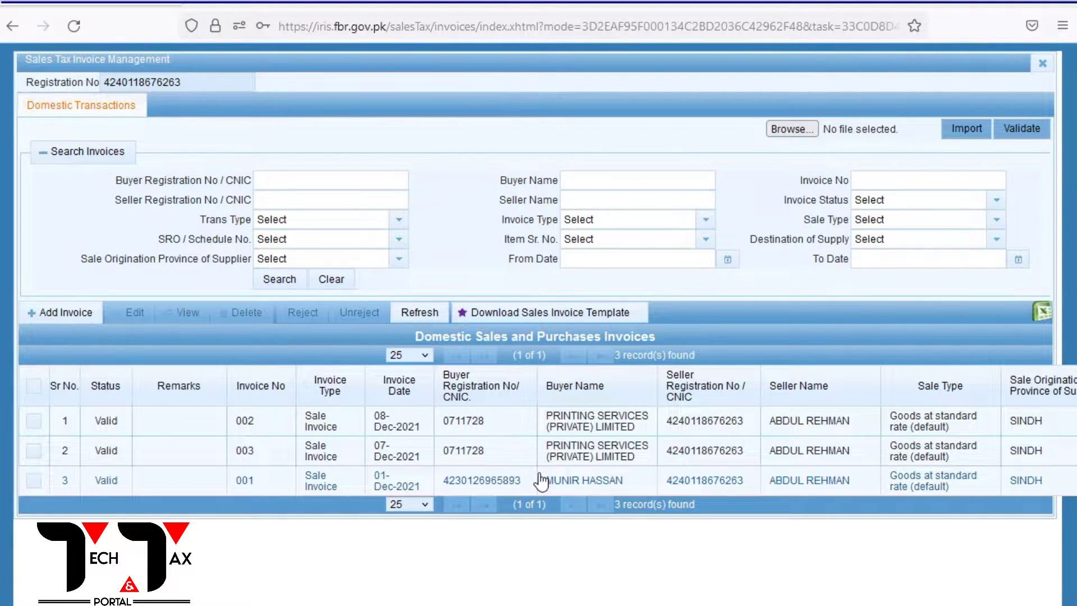
{"action": "left_click", "coordinate": [261, 428]}
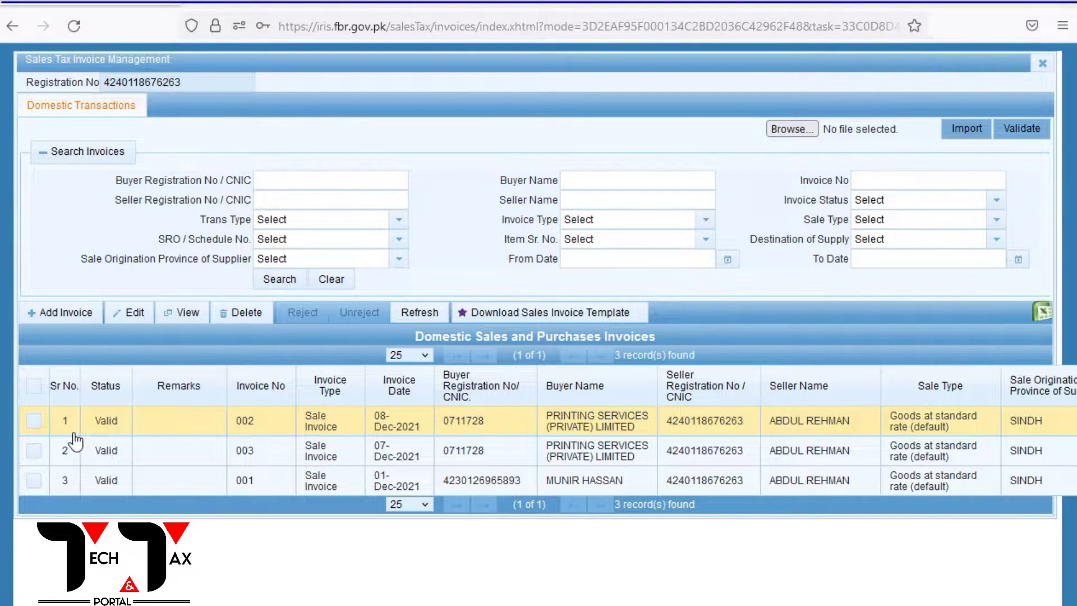
{"action": "left_click", "coordinate": [257, 458]}
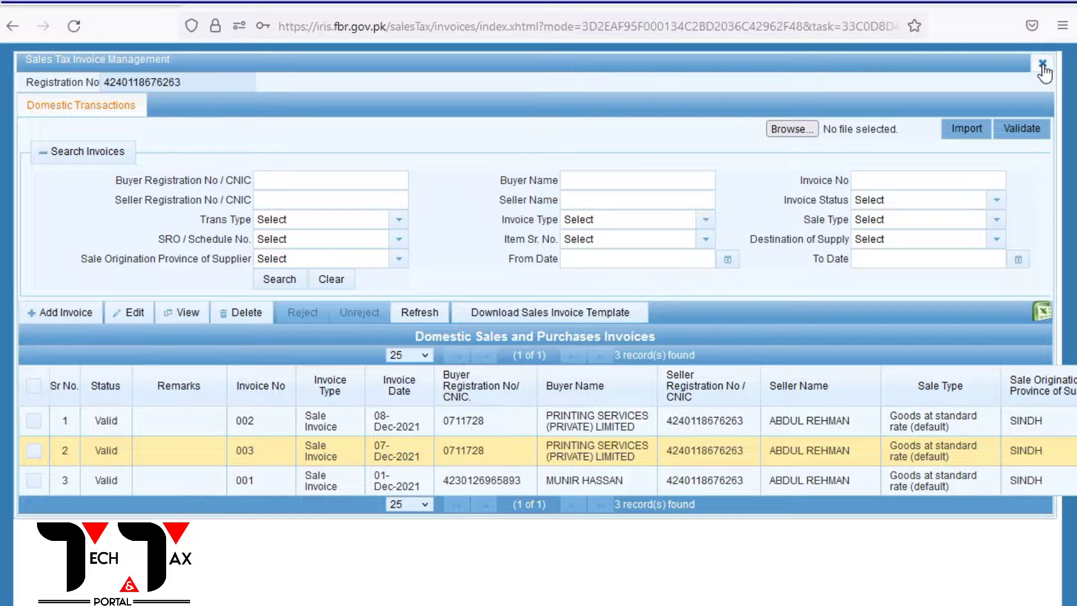
Step: Close Sales Tax Invoice Management and return to the Iris inbox page
{"action": "left_click", "coordinate": [1042, 67]}
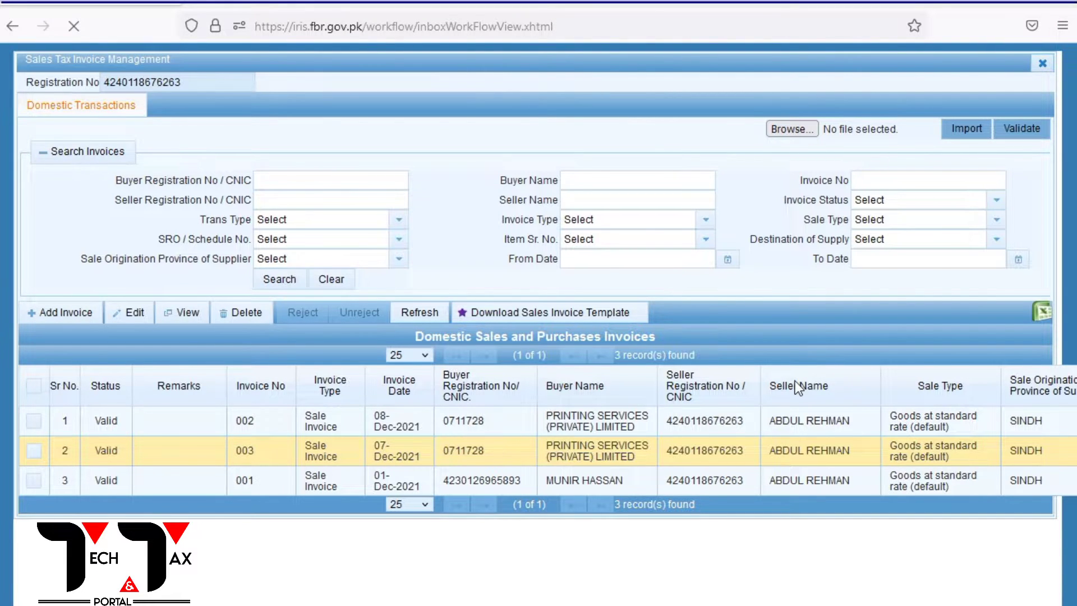
{"action": "left_click", "coordinate": [1042, 66]}
{"action": "left_click", "coordinate": [1042, 66]}
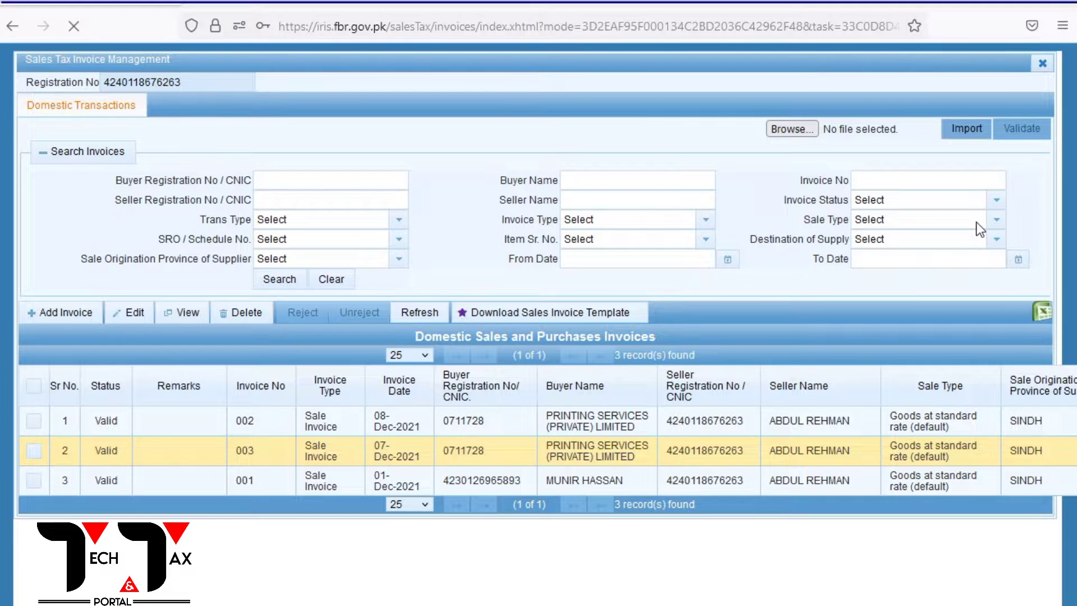
{"action": "left_click", "coordinate": [1041, 64]}
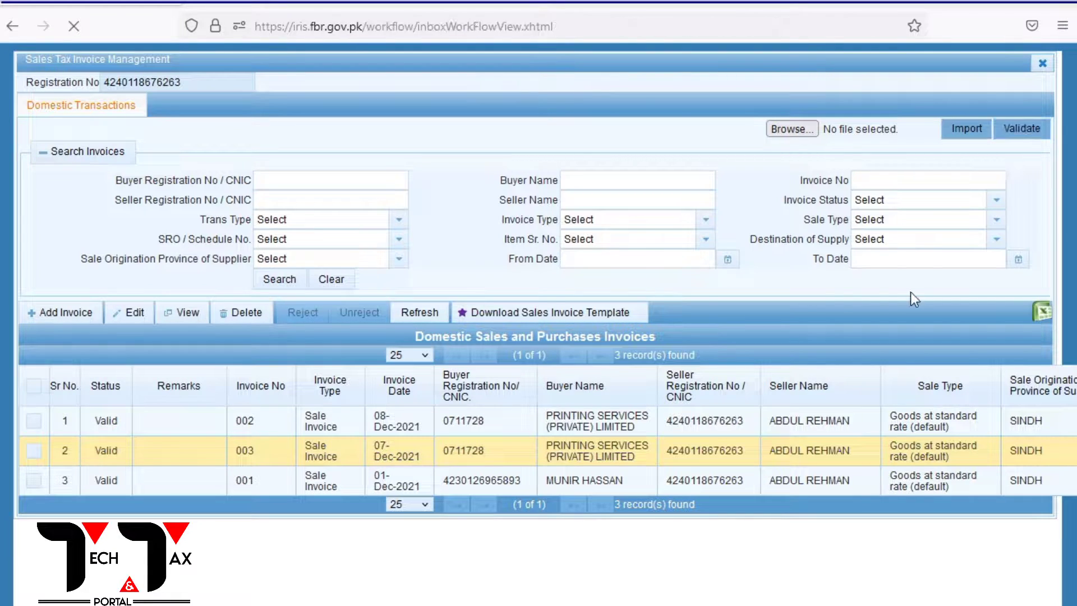
{"action": "left_click", "coordinate": [1042, 65]}
{"action": "left_click", "coordinate": [1042, 65]}
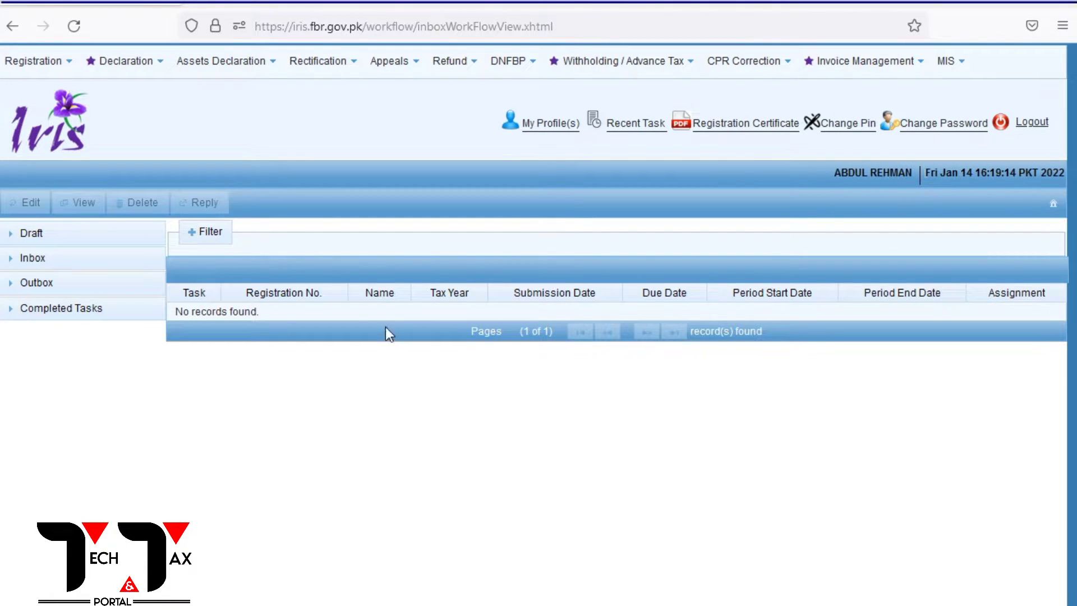
Step: Open the 26(1) Sales Tax and Federal Excise Return, search tax period 2022 and select 01-Dec-2021 to 31-Dec-2021
{"action": "mouse_move", "coordinate": [130, 62]}
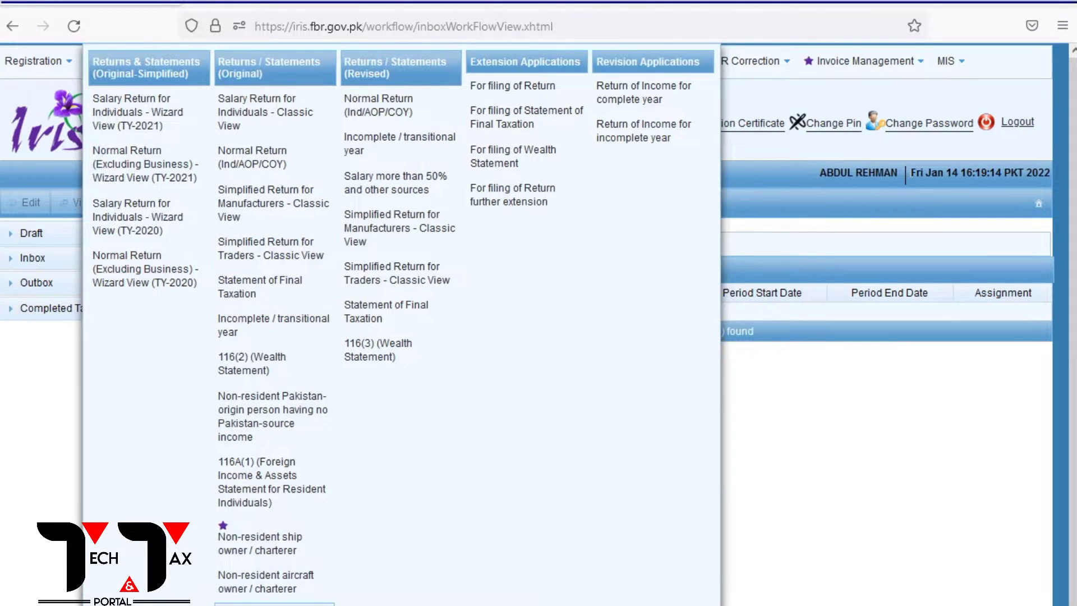
{"action": "left_click", "coordinate": [298, 603]}
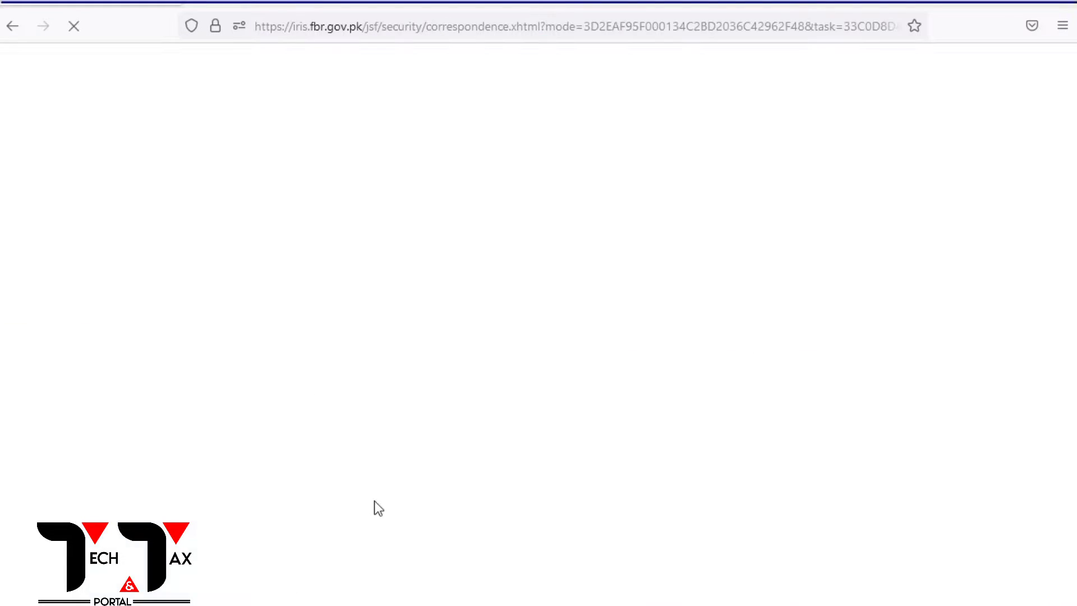
{"action": "left_click", "coordinate": [68, 152]}
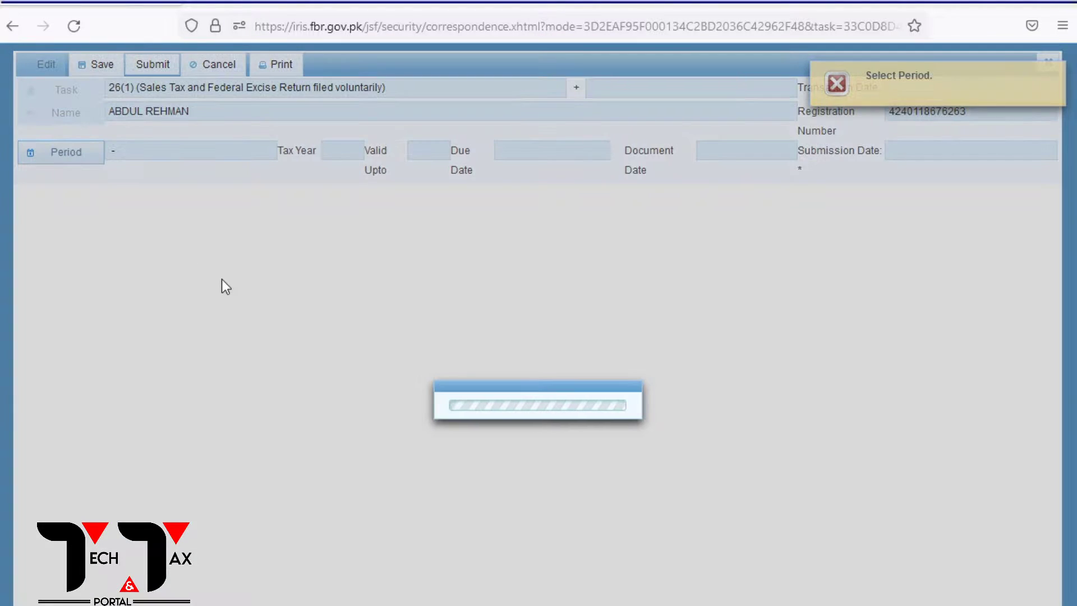
{"action": "type", "text": "2022"}
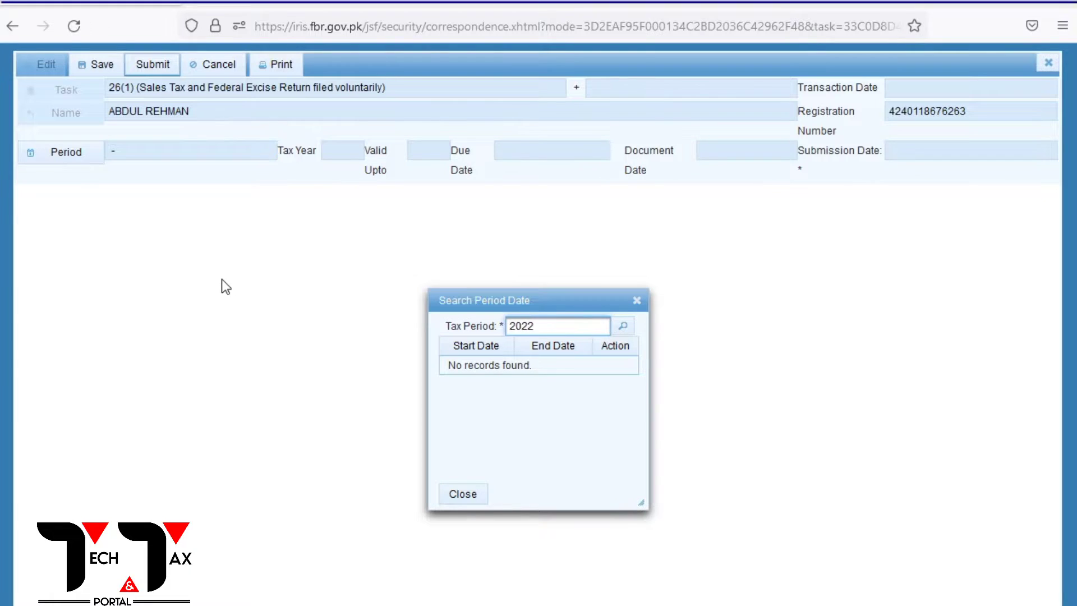
{"action": "left_click", "coordinate": [624, 331]}
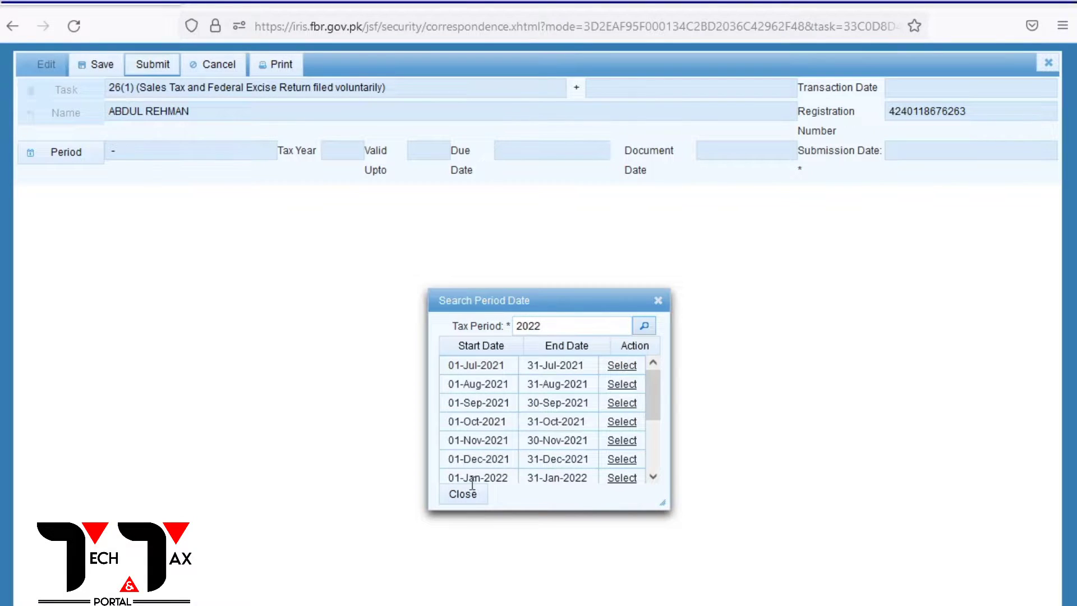
{"action": "left_click", "coordinate": [622, 461]}
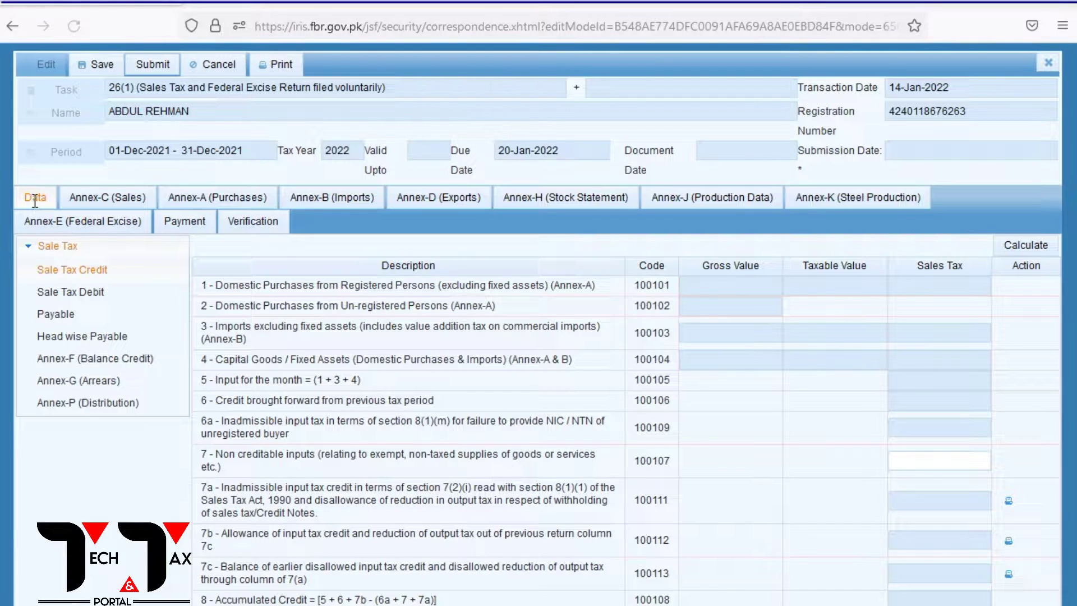
Step: Load the period's sales invoices into Annex-C (Sales) and toggle the selection of all listed invoices
{"action": "left_click", "coordinate": [100, 205]}
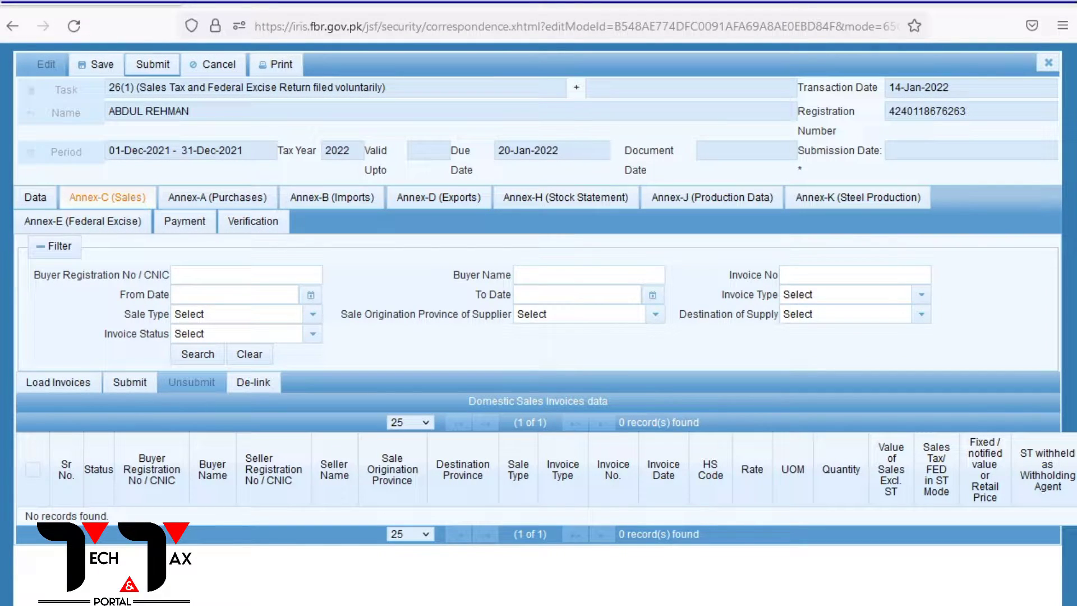
{"action": "left_click", "coordinate": [47, 393]}
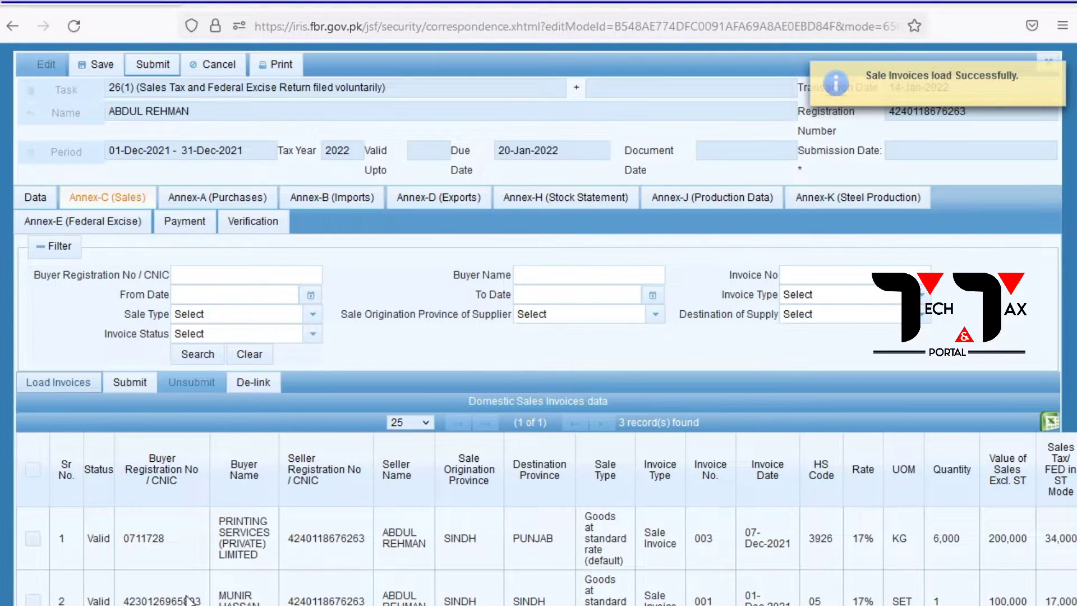
{"action": "left_click", "coordinate": [33, 470]}
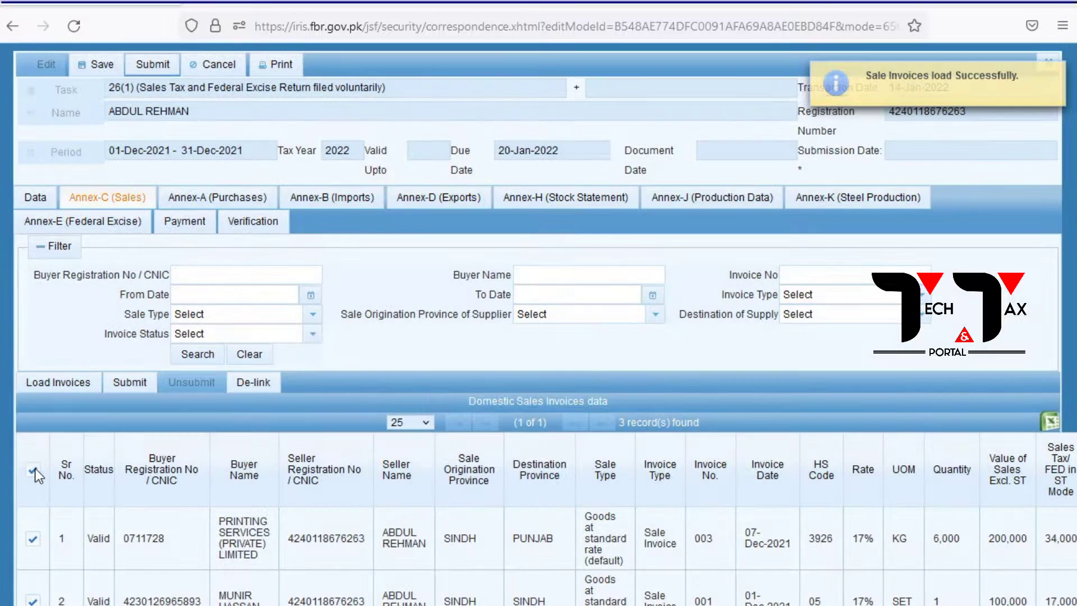
{"action": "left_click", "coordinate": [34, 467]}
Step: Calculate the return data and show the Sale Tax Debit section
{"action": "left_click", "coordinate": [37, 199]}
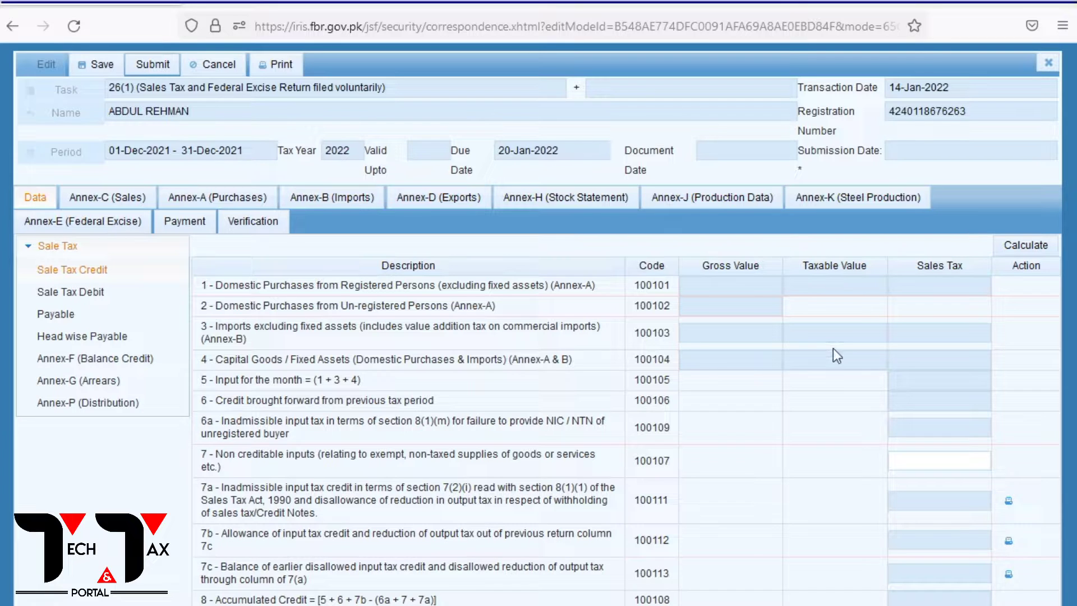
{"action": "left_click", "coordinate": [1025, 247]}
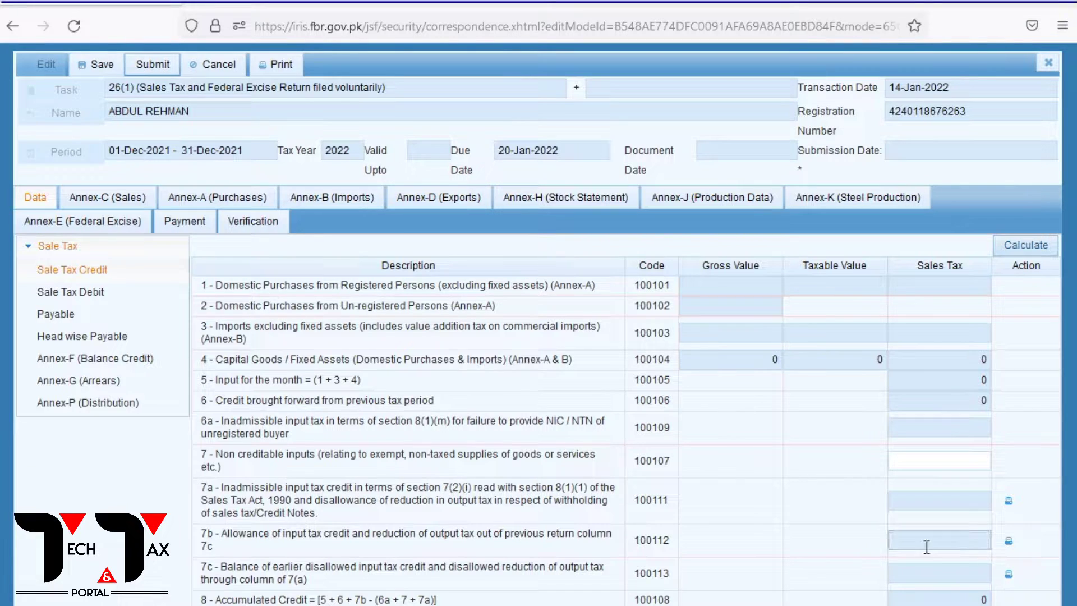
{"action": "left_click", "coordinate": [70, 292]}
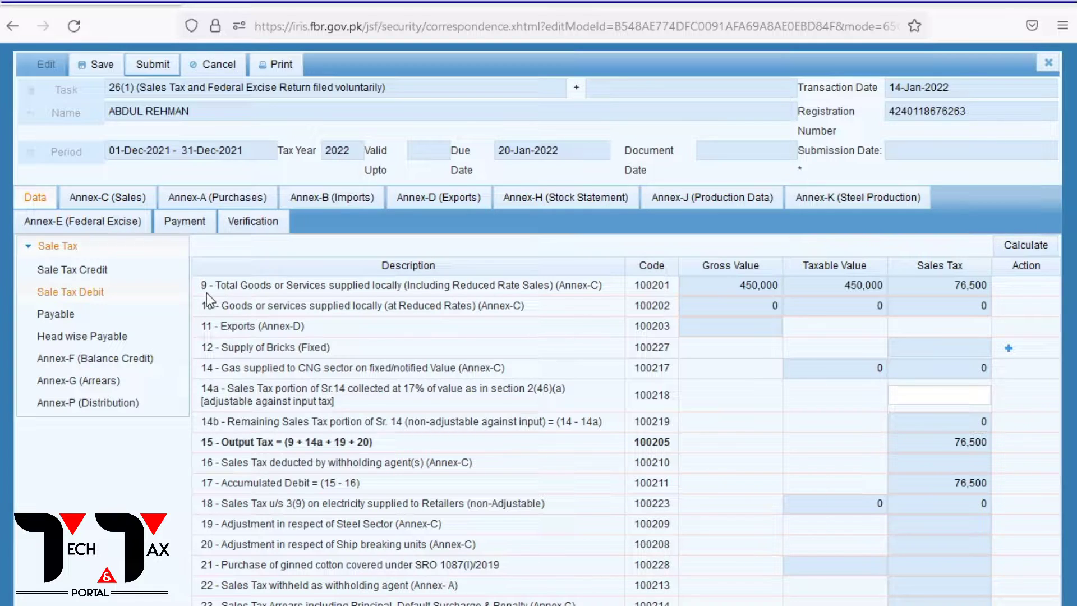
Step: Check the purchase invoices in Annex-A and try to load the import GDs in Annex-B
{"action": "left_click", "coordinate": [247, 200]}
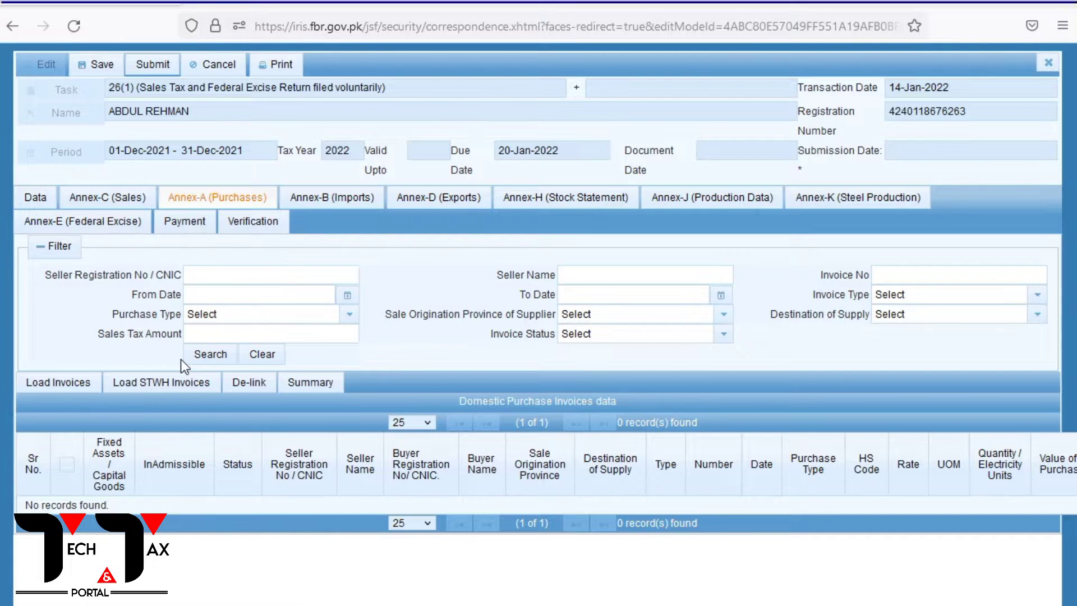
{"action": "left_click", "coordinate": [204, 355]}
{"action": "left_click", "coordinate": [248, 359]}
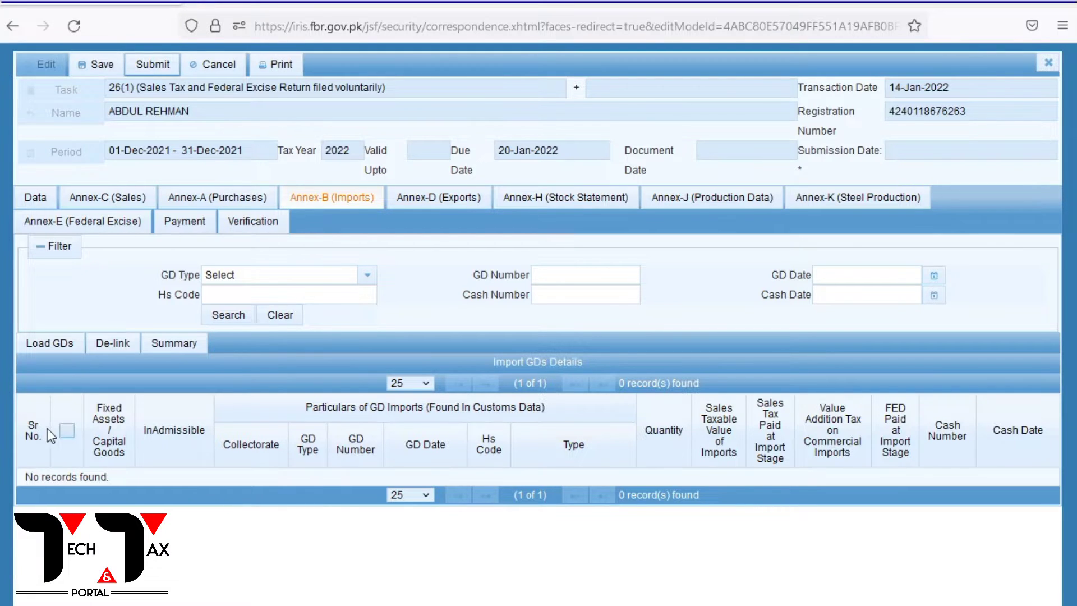
{"action": "left_click", "coordinate": [48, 349]}
{"action": "left_click", "coordinate": [50, 348]}
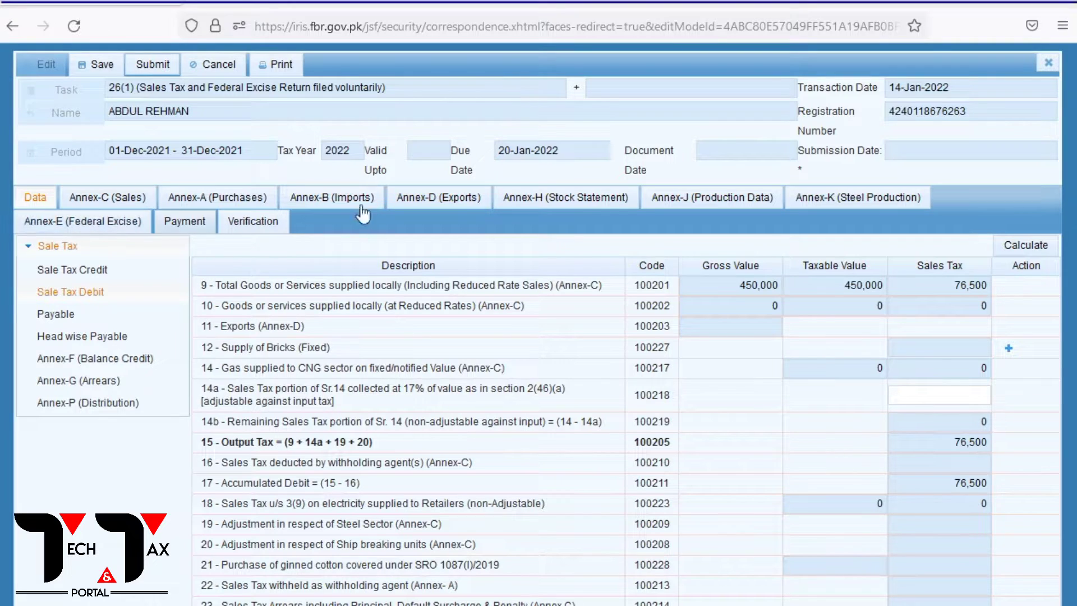
Step: Recalculate the return data and show the Payable section
{"action": "left_click", "coordinate": [1013, 247]}
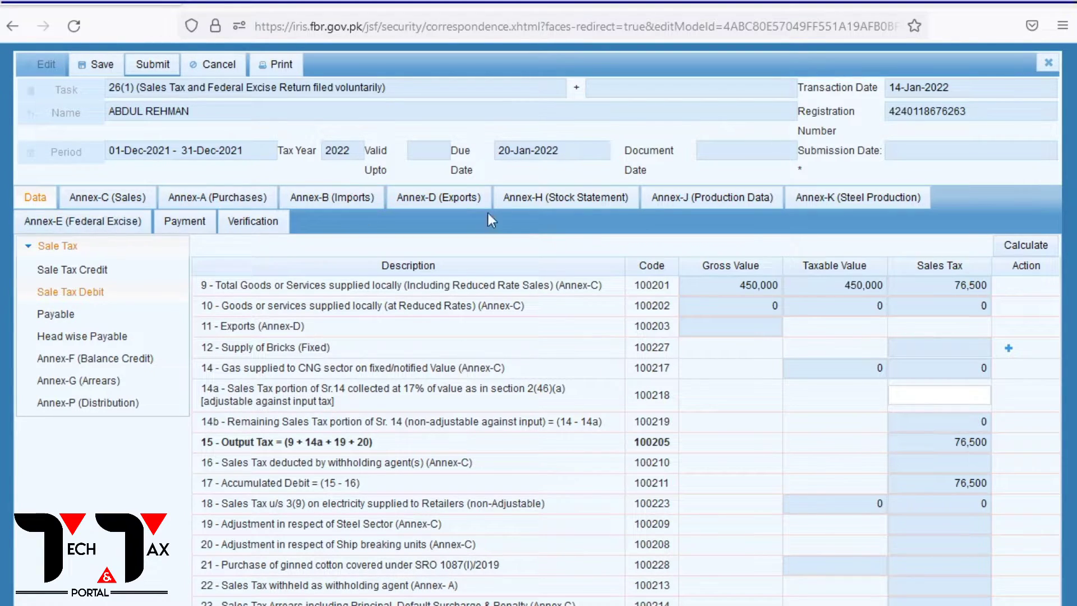
{"action": "left_click", "coordinate": [1015, 248]}
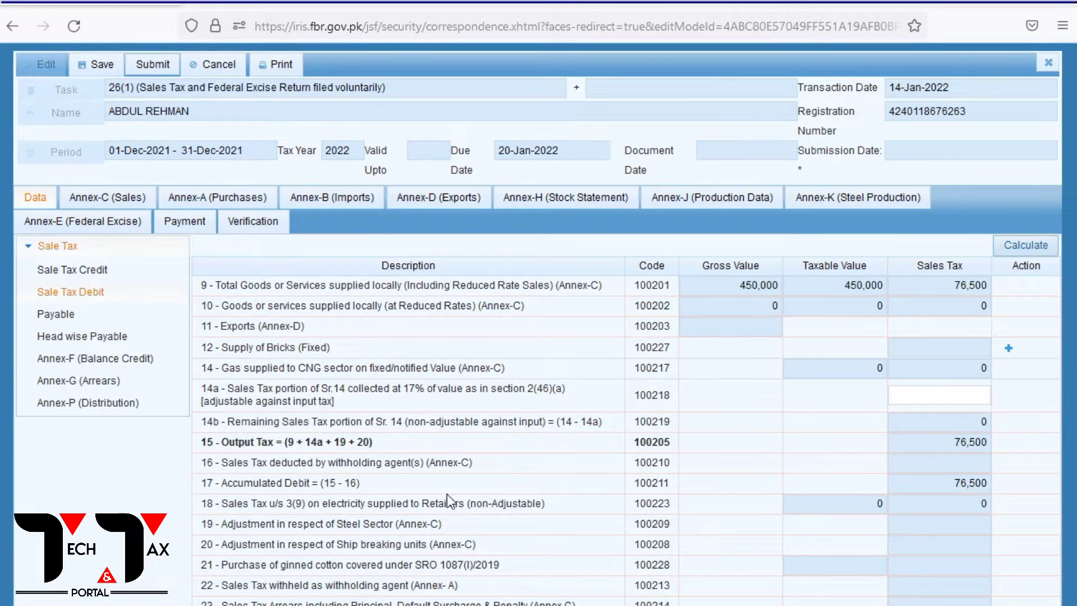
{"action": "left_click", "coordinate": [59, 314]}
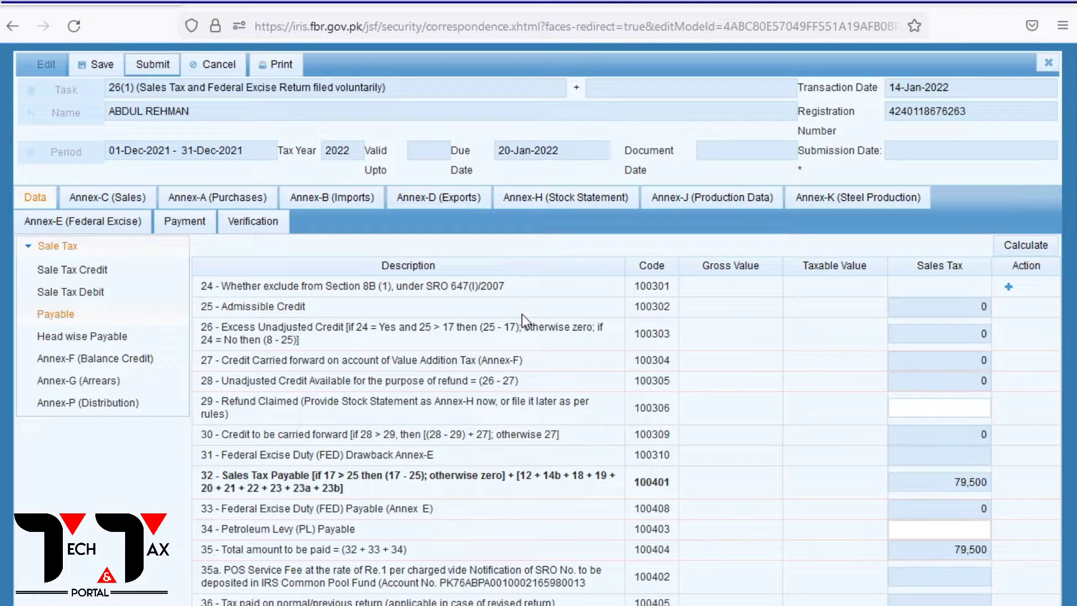
Step: De-link all the sales invoices in Annex-C and recalculate the Sale Tax Debit figures
{"action": "left_click", "coordinate": [94, 202]}
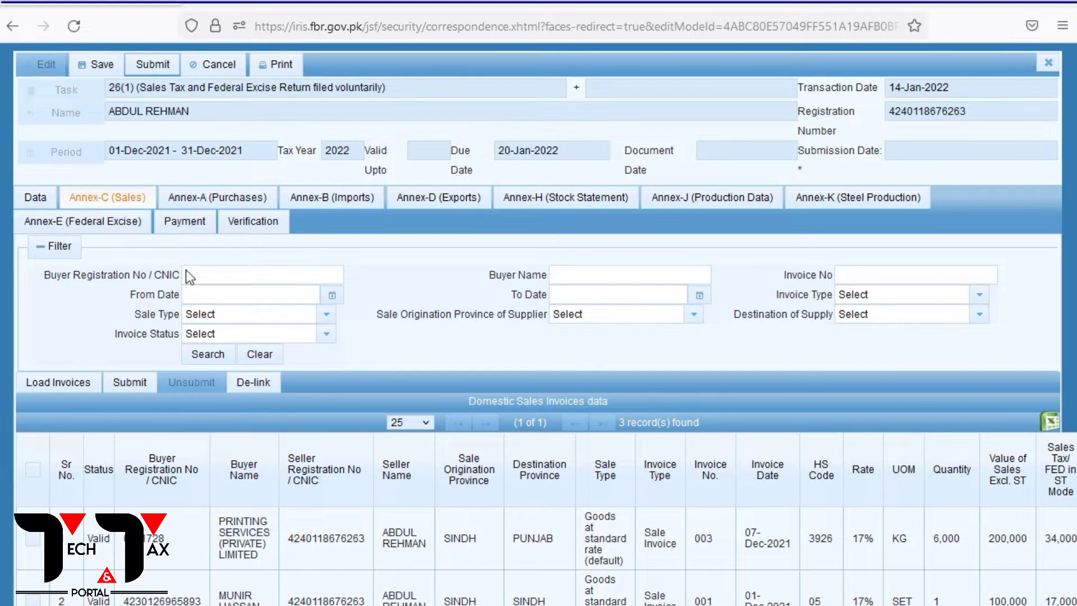
{"action": "left_click", "coordinate": [33, 470]}
{"action": "left_click", "coordinate": [261, 385]}
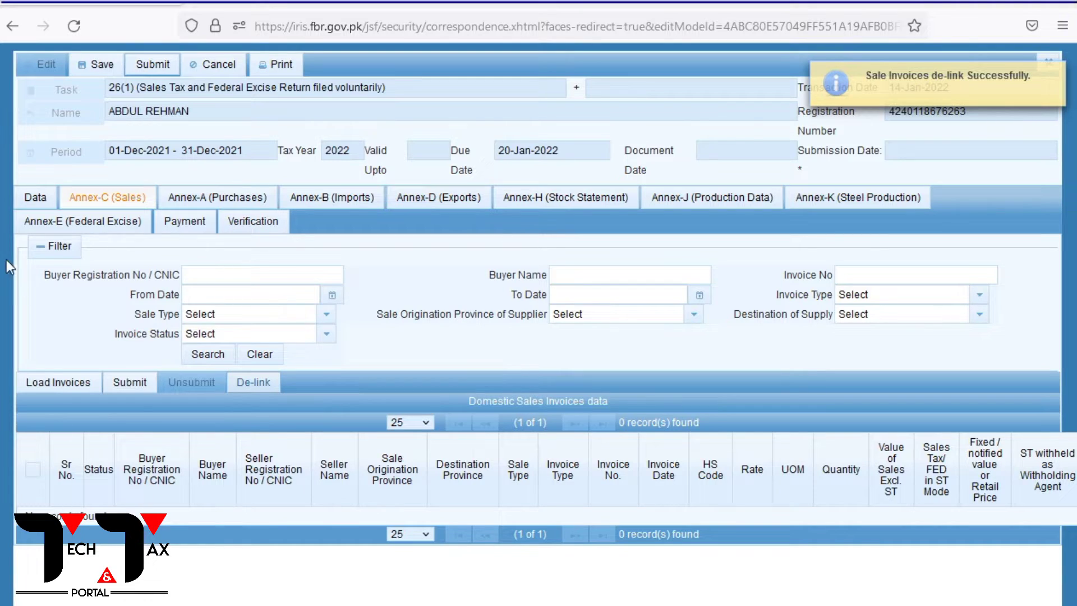
{"action": "left_click", "coordinate": [36, 206]}
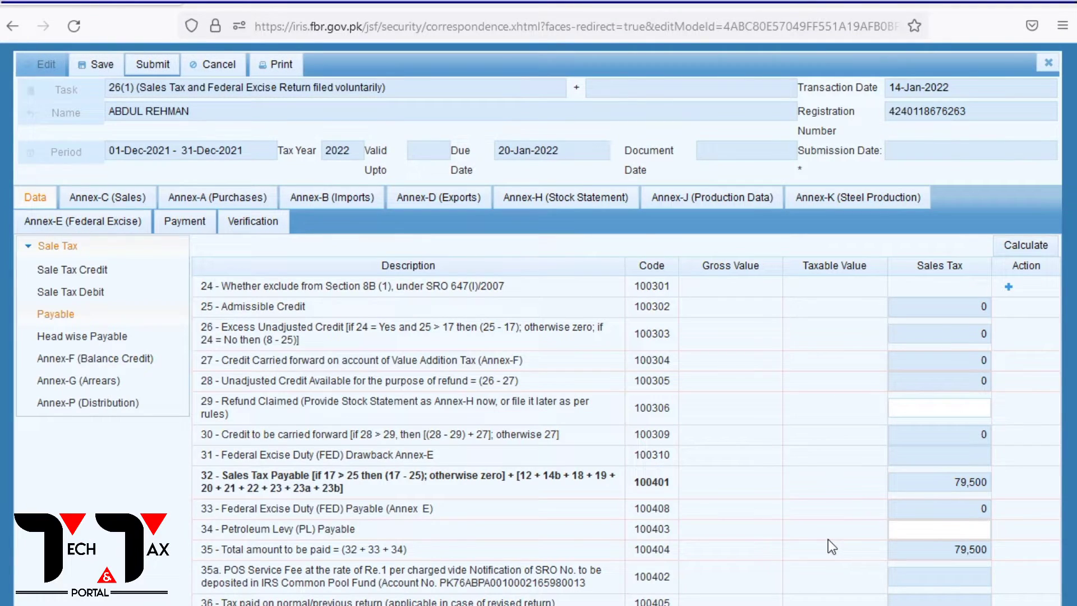
{"action": "left_click", "coordinate": [87, 297]}
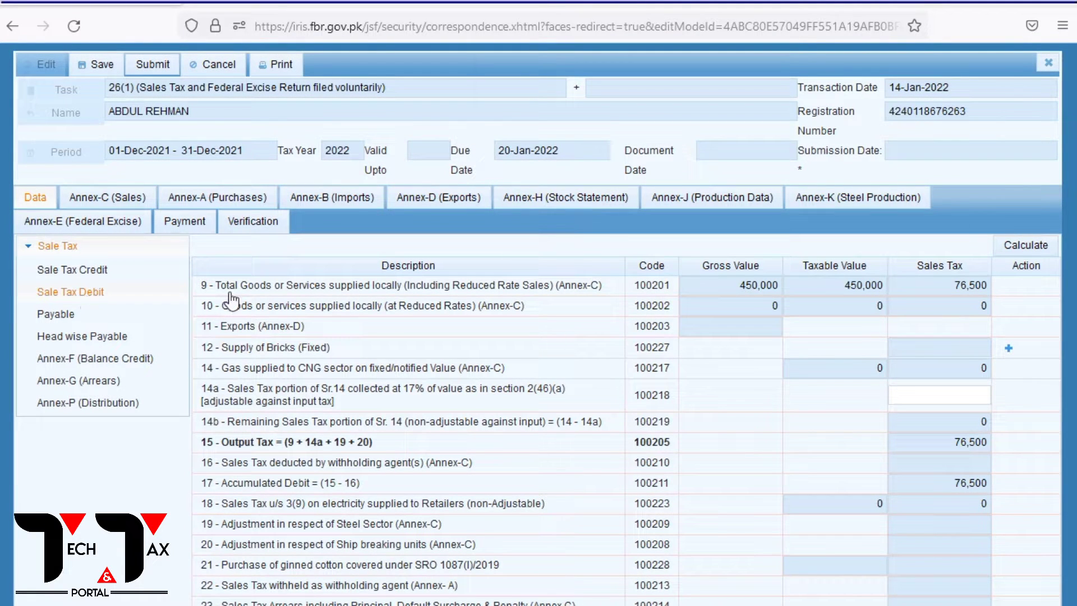
{"action": "left_click", "coordinate": [1020, 248]}
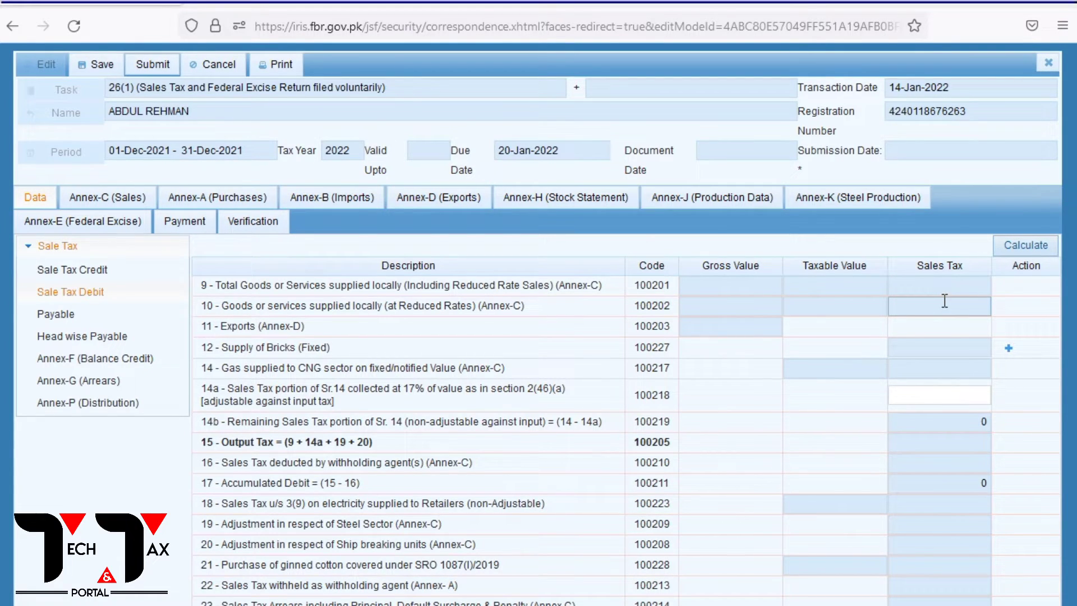
Step: Load the sales invoices into Annex-C again and recalculate the return data
{"action": "left_click", "coordinate": [132, 209]}
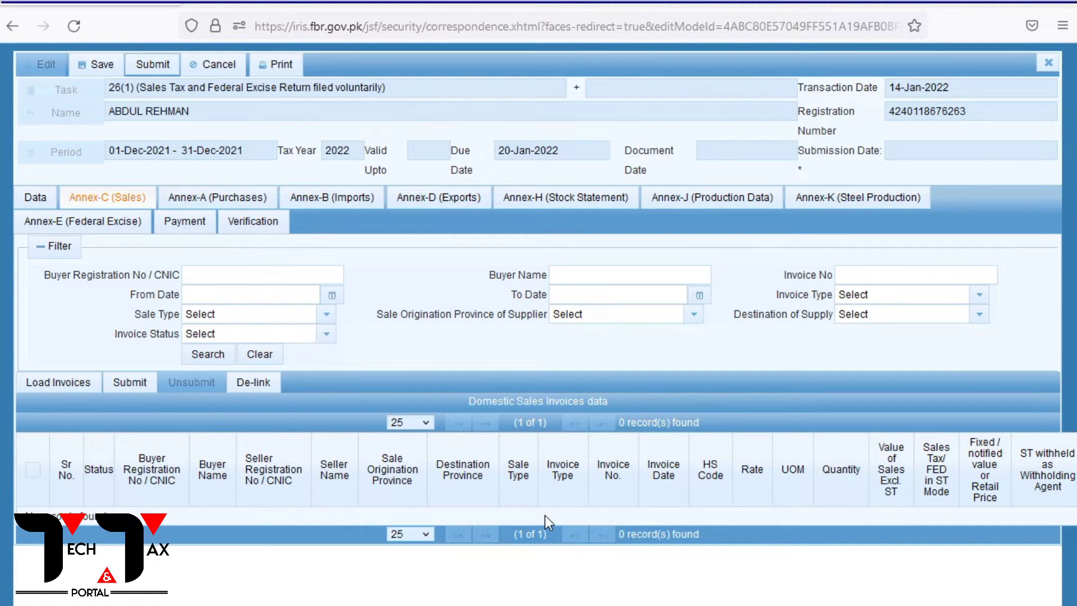
{"action": "left_click", "coordinate": [71, 387]}
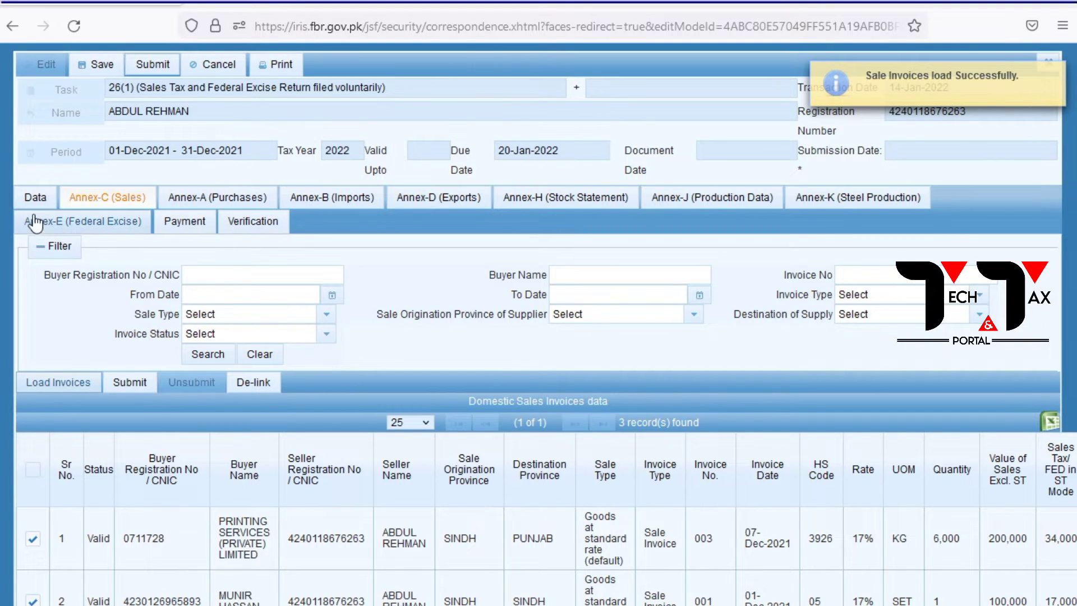
{"action": "left_click", "coordinate": [44, 197]}
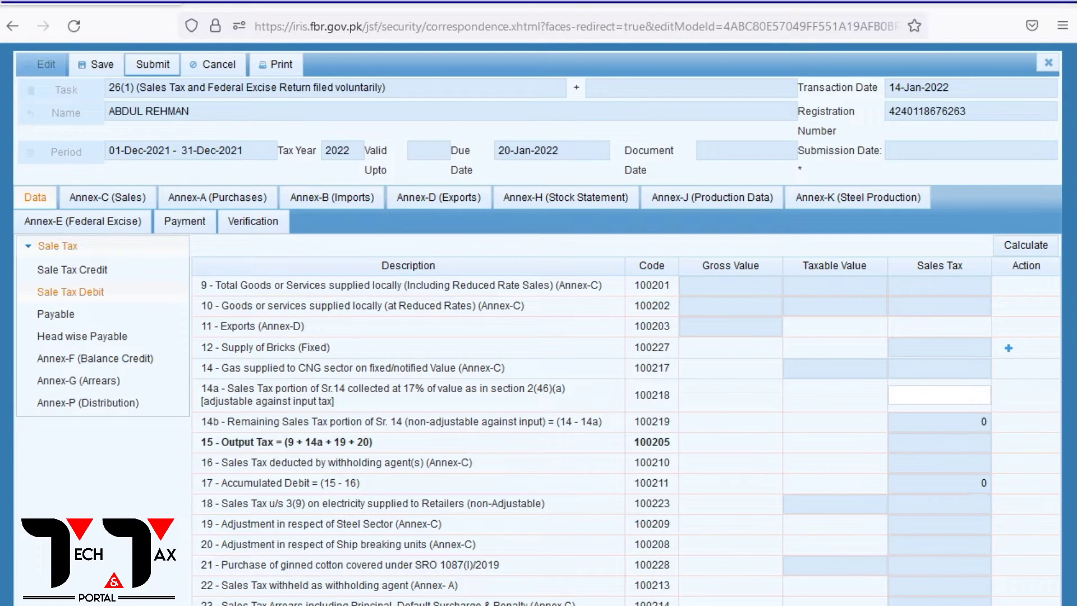
{"action": "left_click", "coordinate": [1024, 248]}
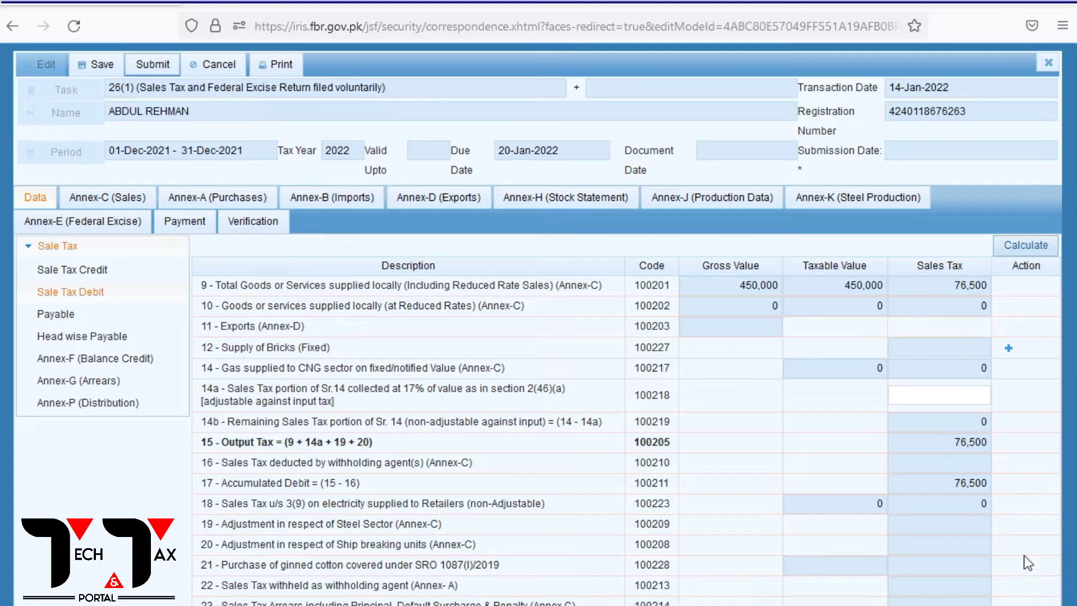
Step: Select all the reloaded sales invoices in Annex-C and de-link them from the return
{"action": "left_click", "coordinate": [98, 202]}
{"action": "left_click", "coordinate": [35, 470]}
{"action": "left_click", "coordinate": [254, 385]}
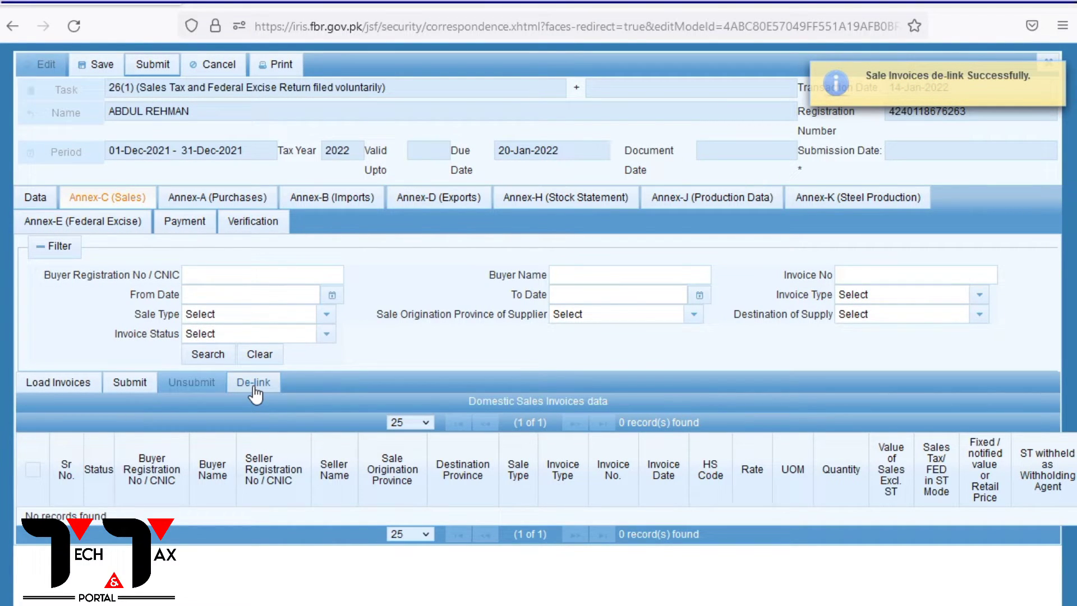
Step: Recalculate the Sale Tax Debit figures in the return data and close the return without saving
{"action": "left_click", "coordinate": [32, 196]}
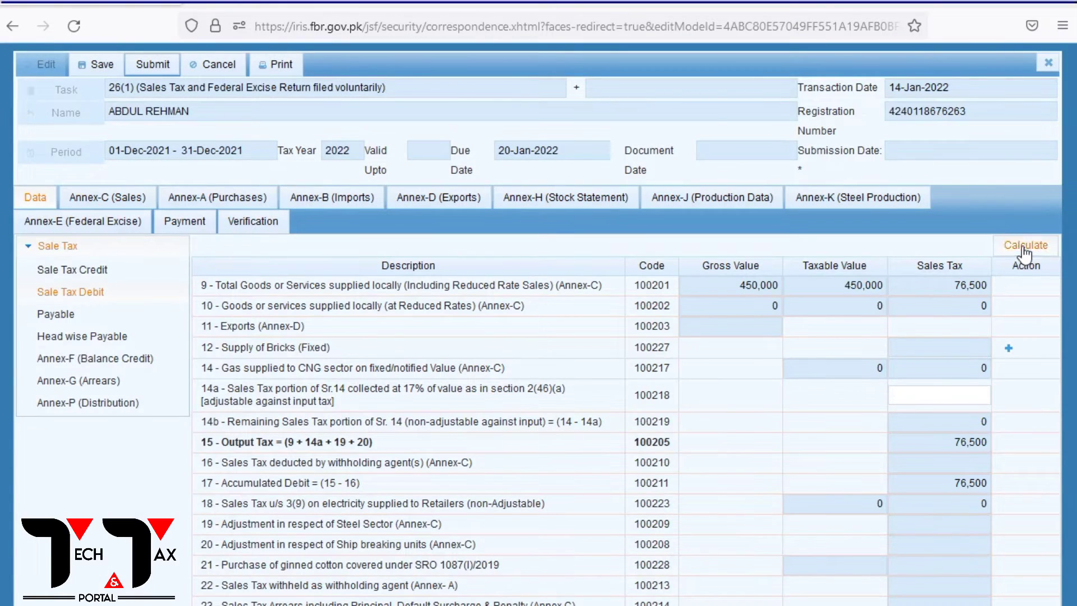
{"action": "left_click", "coordinate": [1024, 247]}
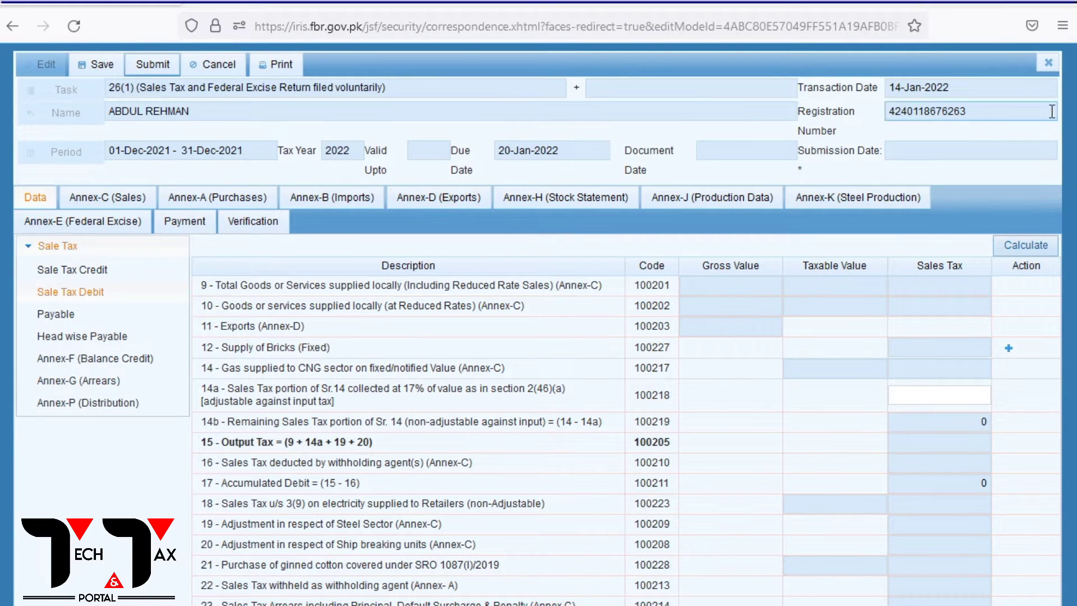
{"action": "left_click", "coordinate": [1048, 64]}
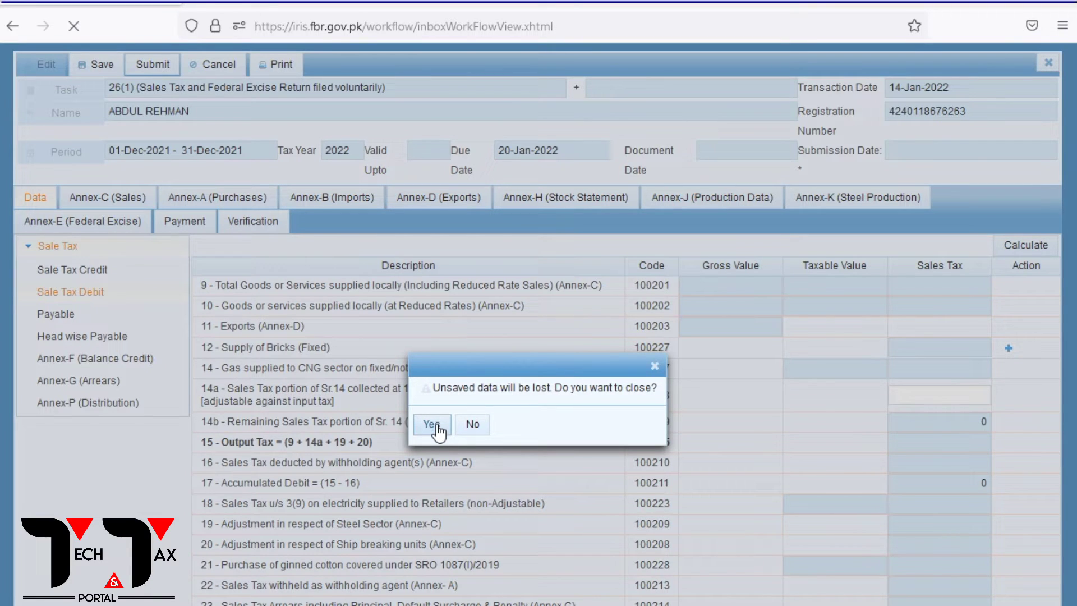
{"action": "left_click", "coordinate": [435, 426]}
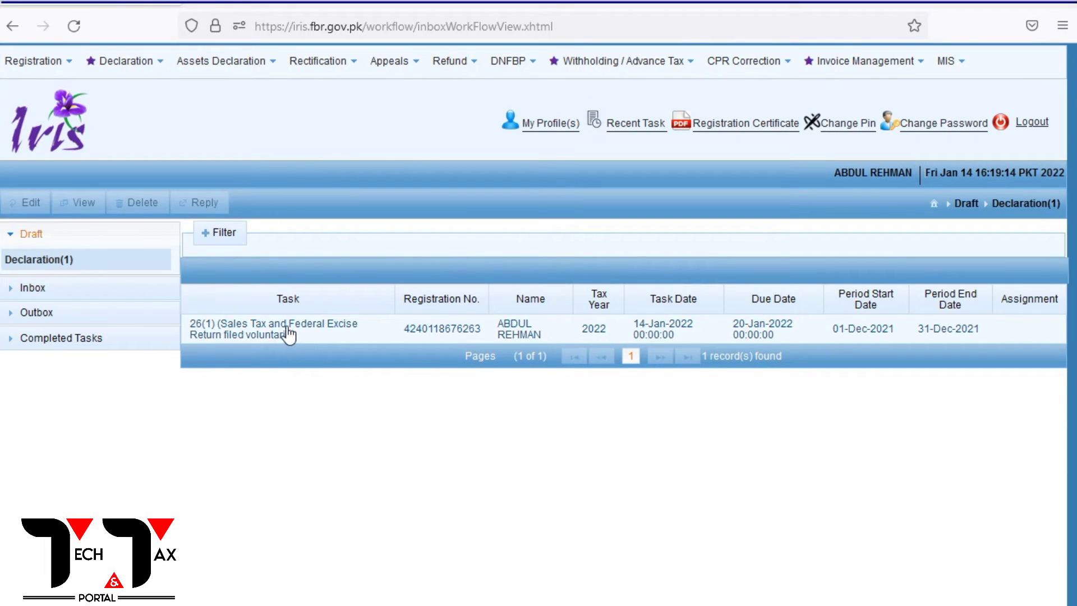
Step: Delete the draft 26(1) Sales Tax and Federal Excise Return for December 2021 from the draft declarations
{"action": "left_click", "coordinate": [289, 334]}
{"action": "left_click", "coordinate": [147, 202]}
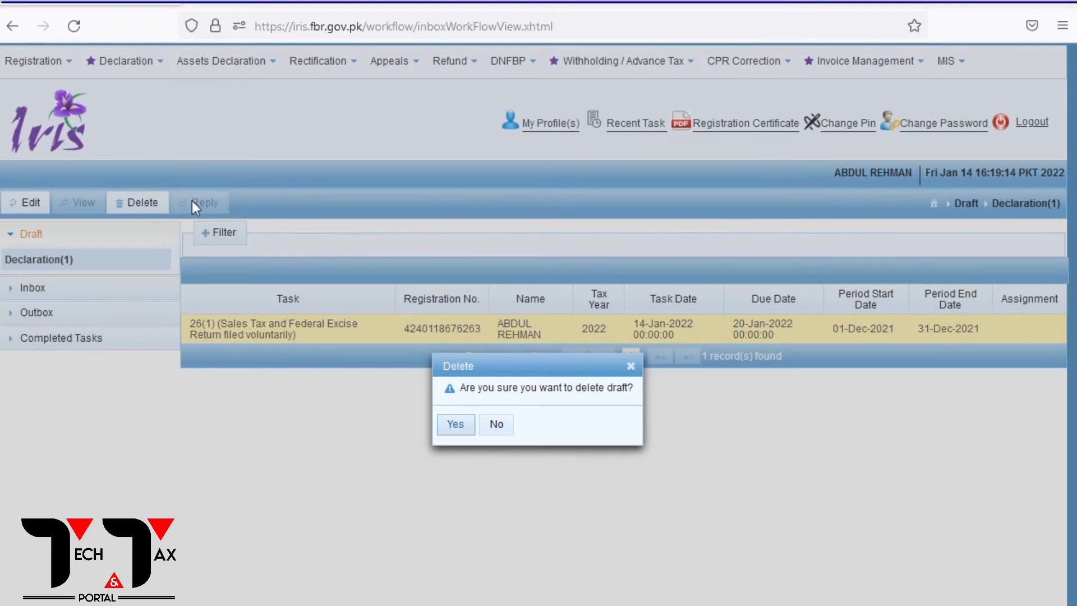
{"action": "left_click", "coordinate": [457, 428]}
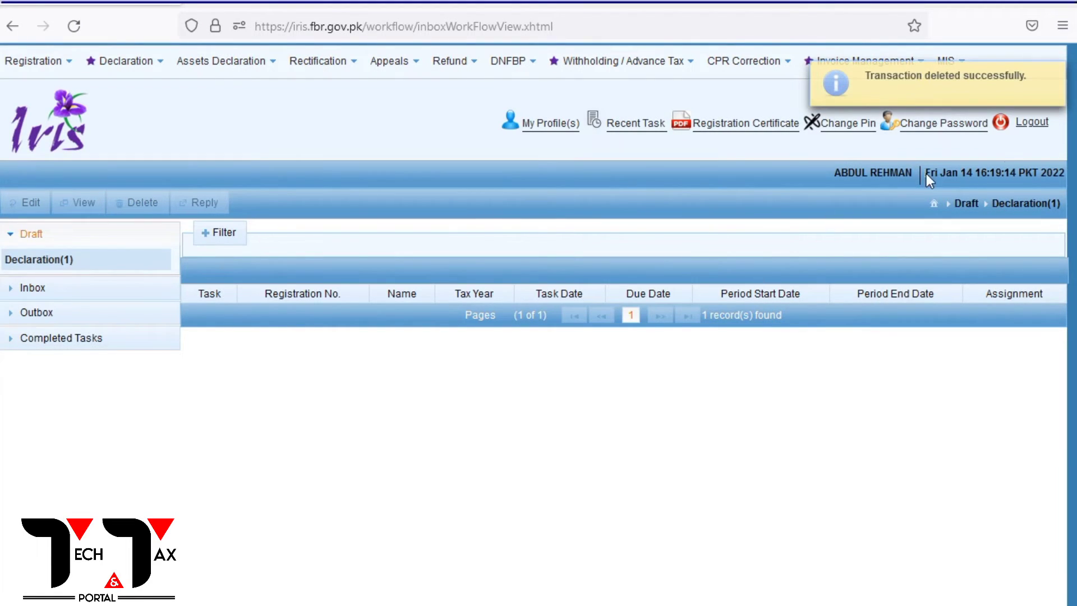
{"action": "left_click", "coordinate": [1055, 72]}
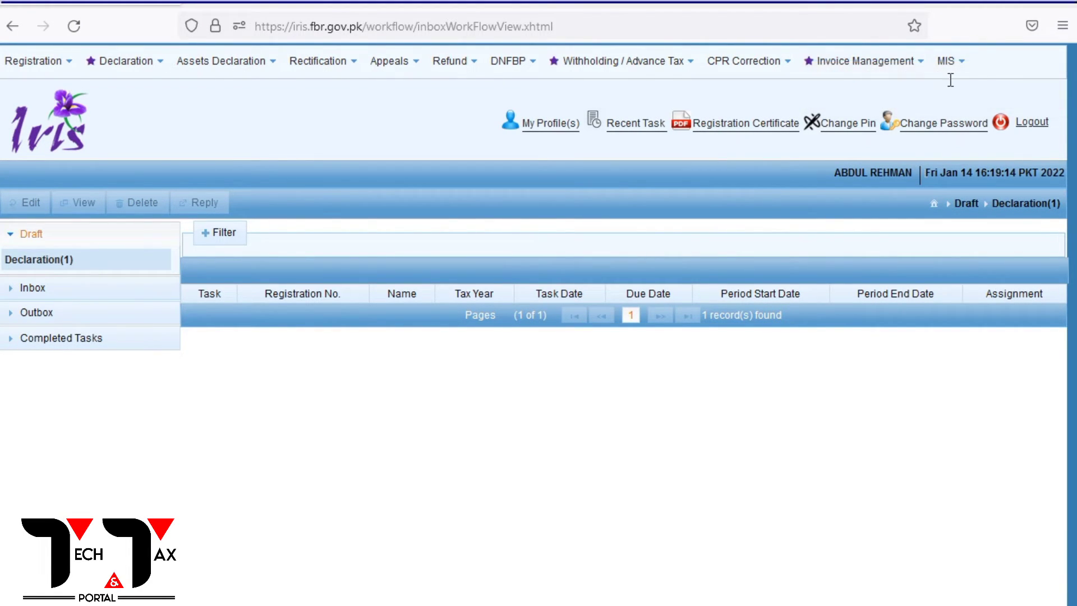
Step: Delete all domestic sales invoices 001, 002 and 003 from the Sales Ledger and close the invoice management window
{"action": "mouse_move", "coordinate": [849, 67]}
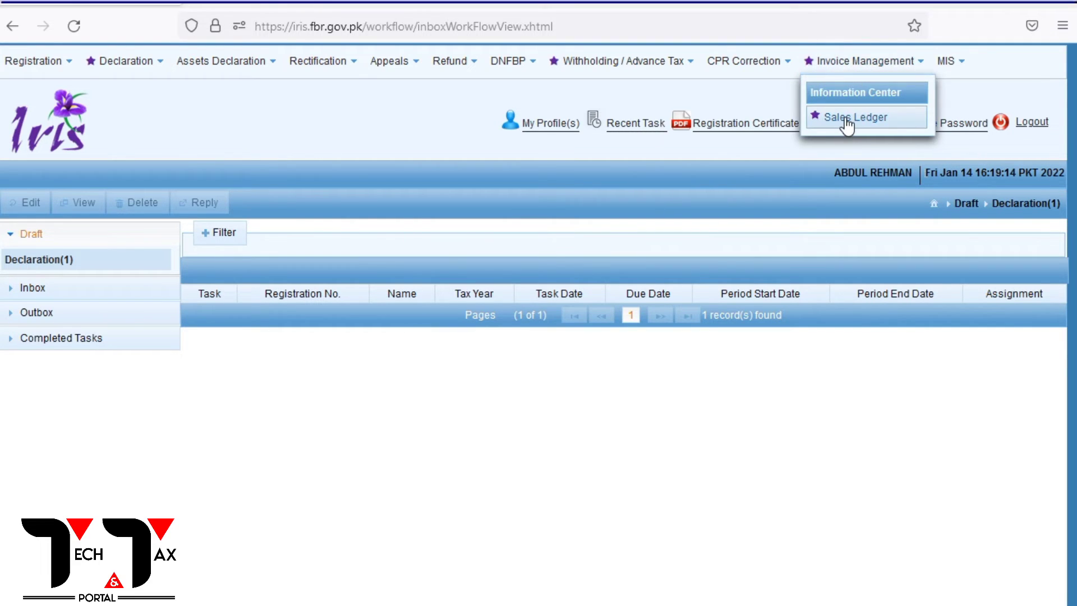
{"action": "left_click", "coordinate": [845, 117]}
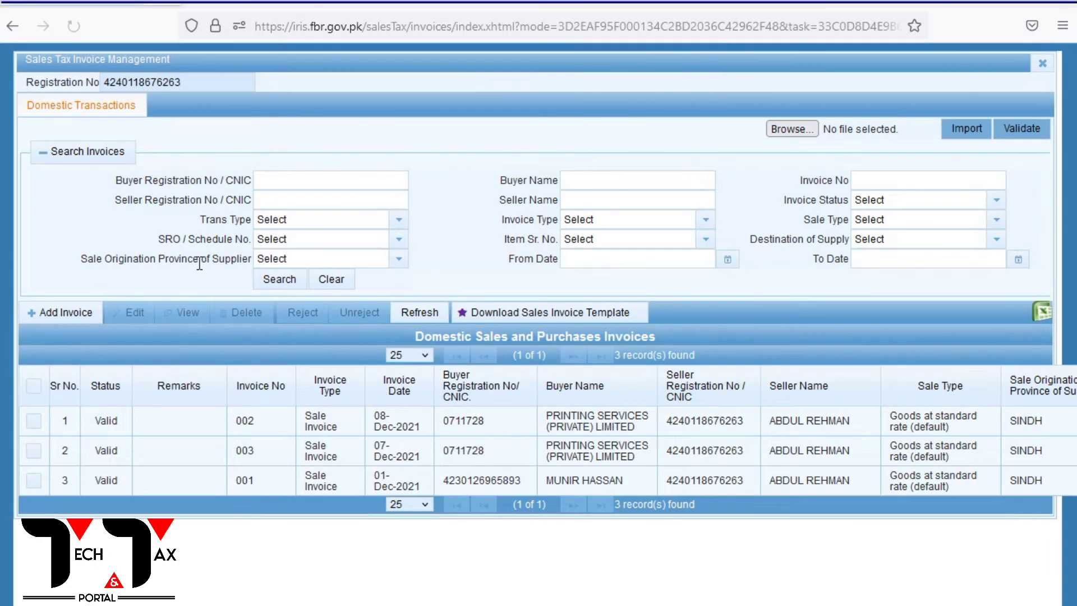
{"action": "left_click", "coordinate": [35, 387]}
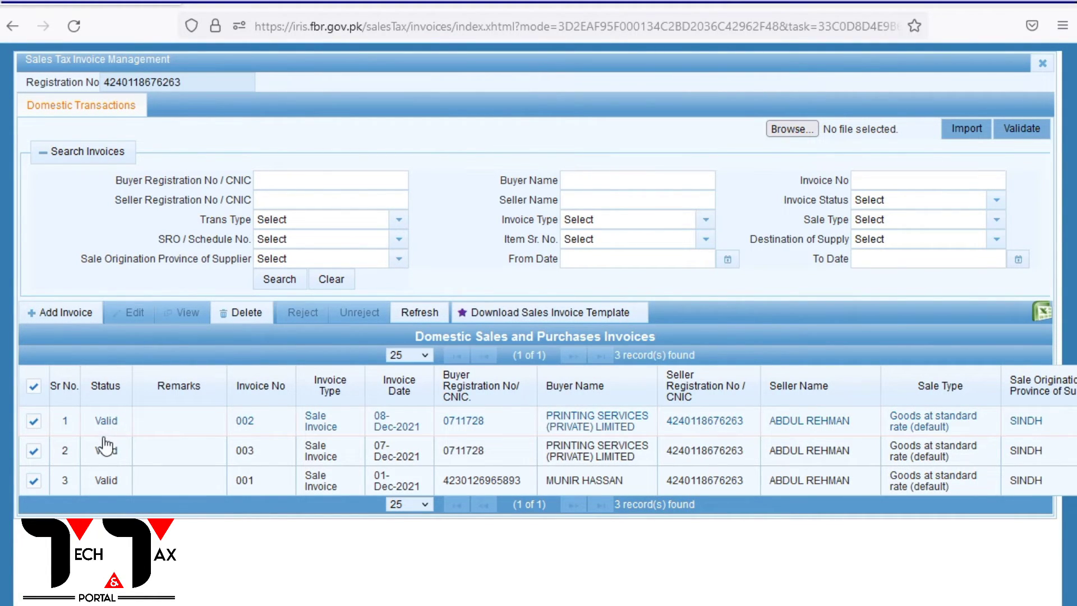
{"action": "left_click", "coordinate": [314, 419]}
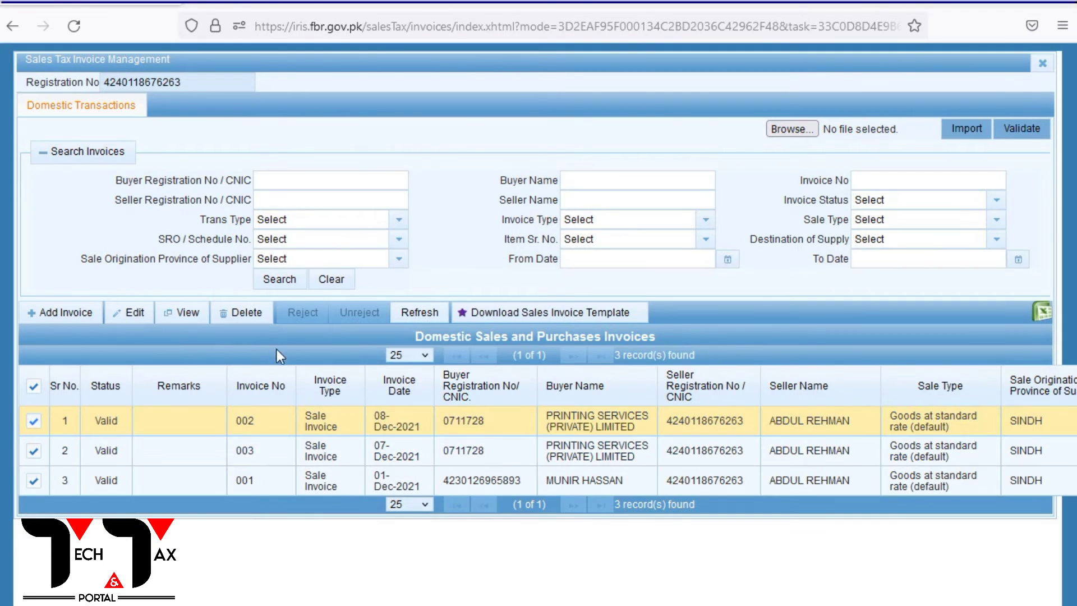
{"action": "left_click", "coordinate": [316, 452]}
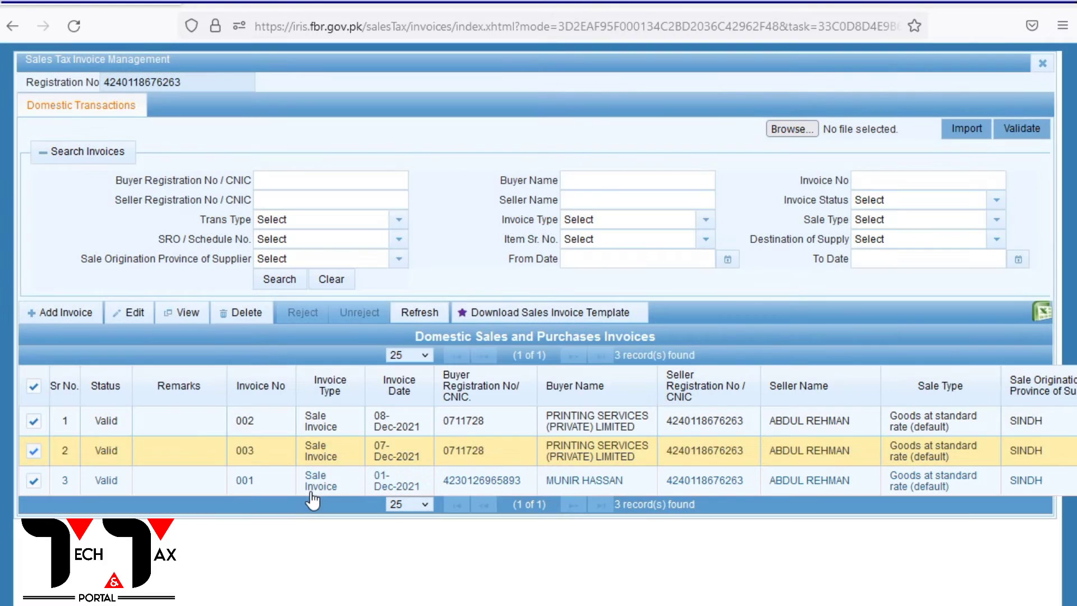
{"action": "left_click", "coordinate": [323, 477]}
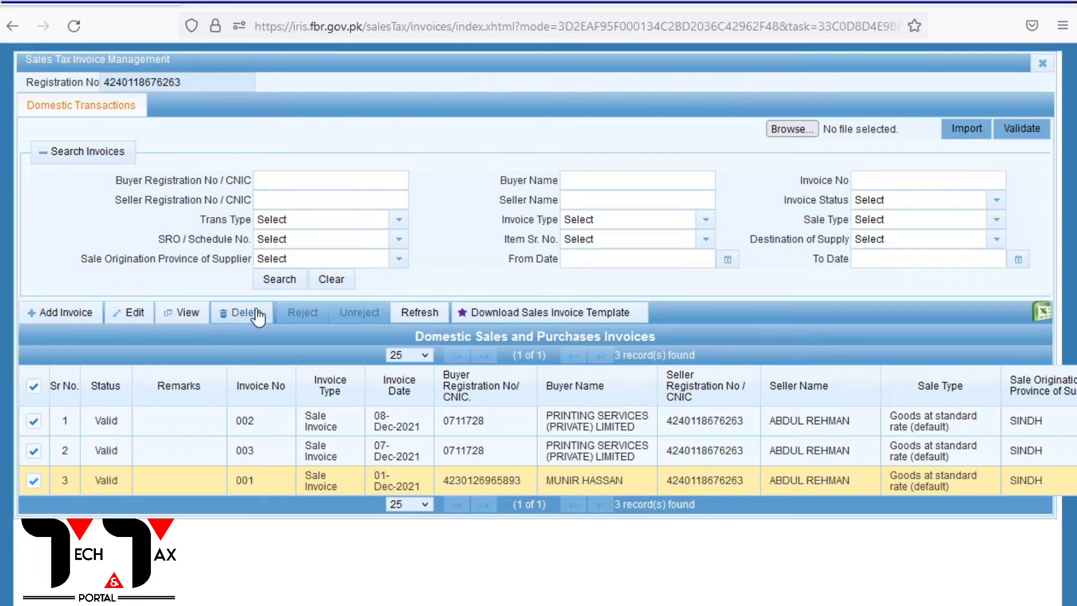
{"action": "left_click", "coordinate": [257, 317]}
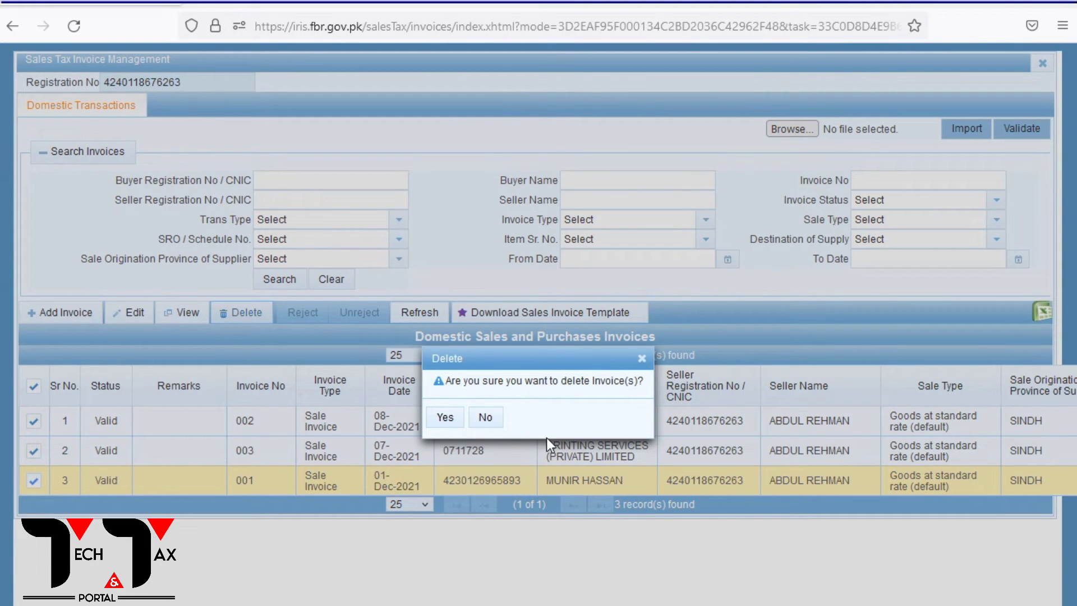
{"action": "left_click", "coordinate": [442, 417]}
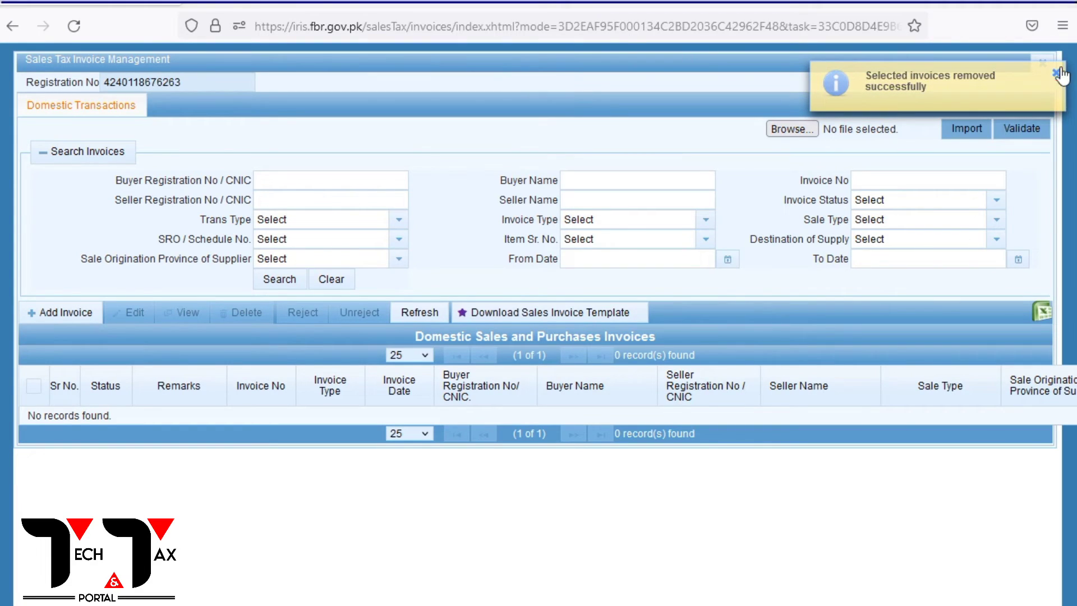
{"action": "left_click", "coordinate": [1053, 73]}
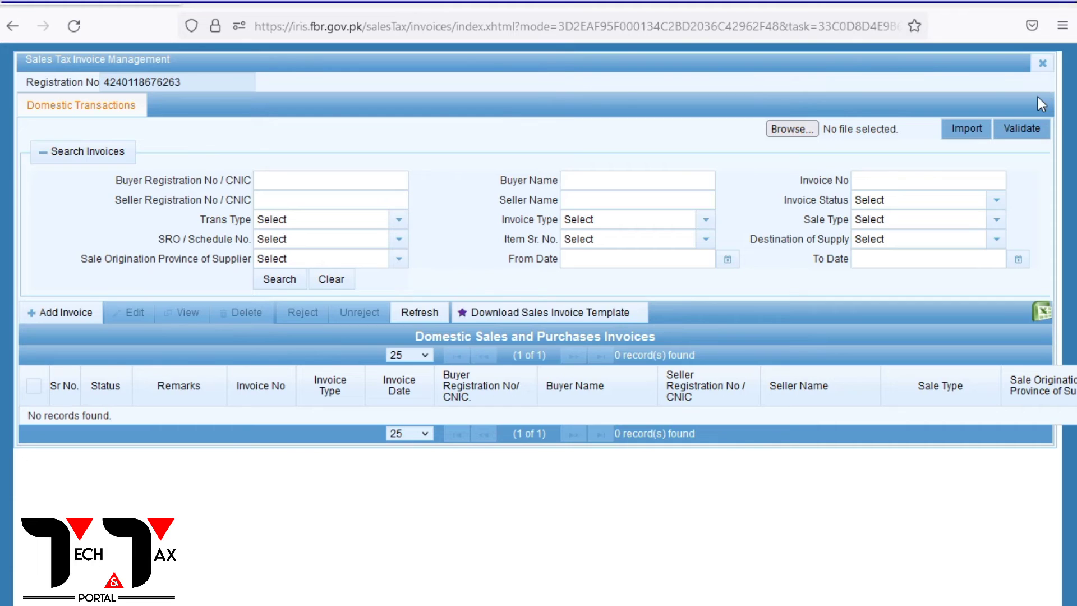
{"action": "left_click", "coordinate": [1040, 64]}
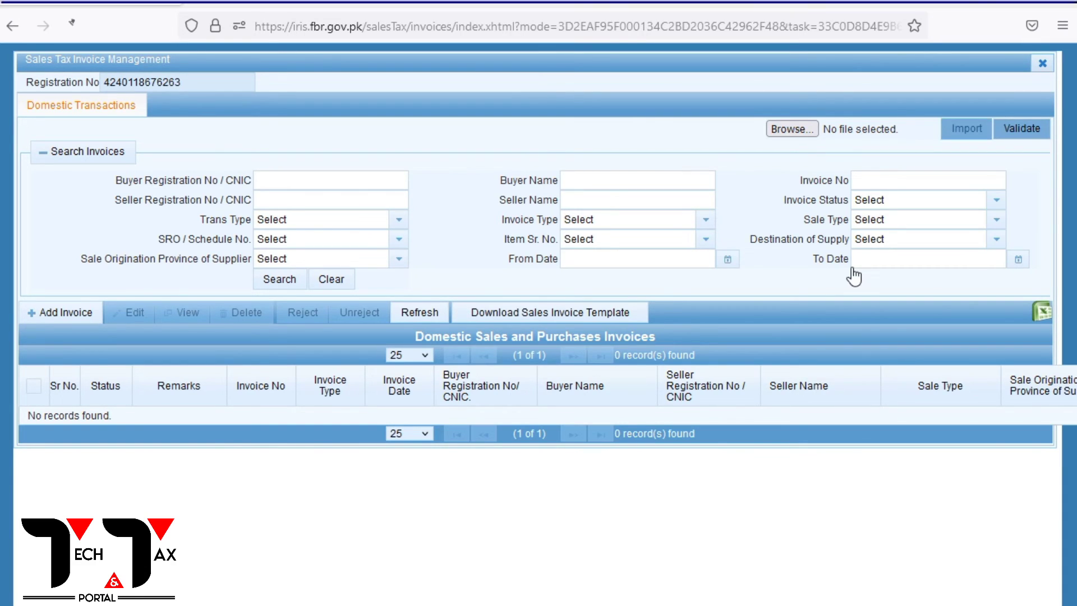